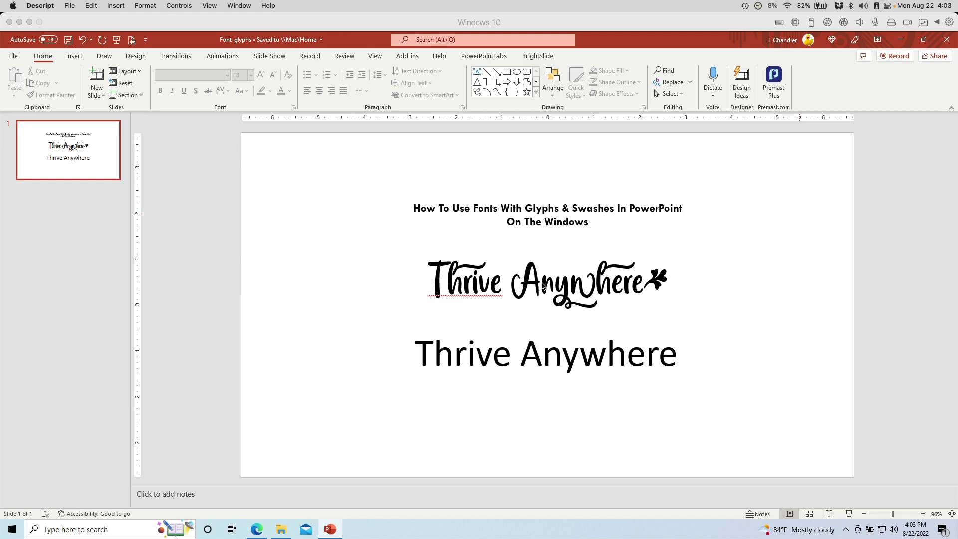
Place the insertion point after the swash glyph in the decorative Thrive Anywhere line
{"action": "left_click", "coordinate": [544, 287]}
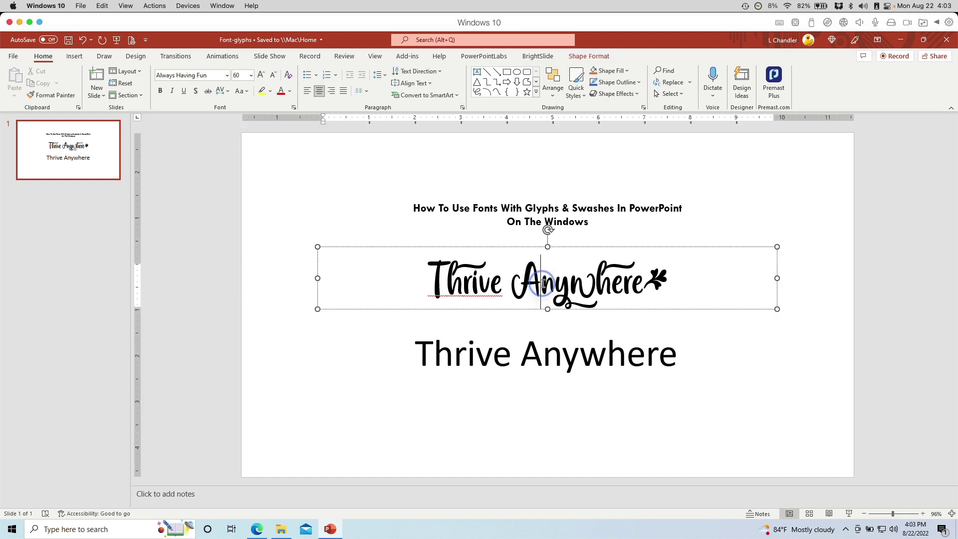
{"action": "double_click", "coordinate": [657, 271]}
{"action": "left_click", "coordinate": [671, 279]}
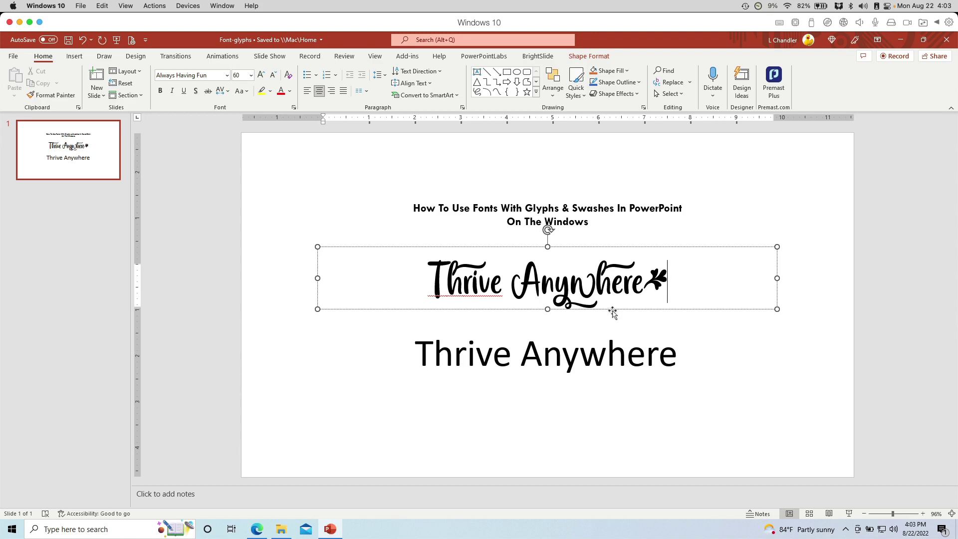
Set the lower plain Thrive Anywhere text box to the Always Having Fun font
{"action": "left_click", "coordinate": [579, 341]}
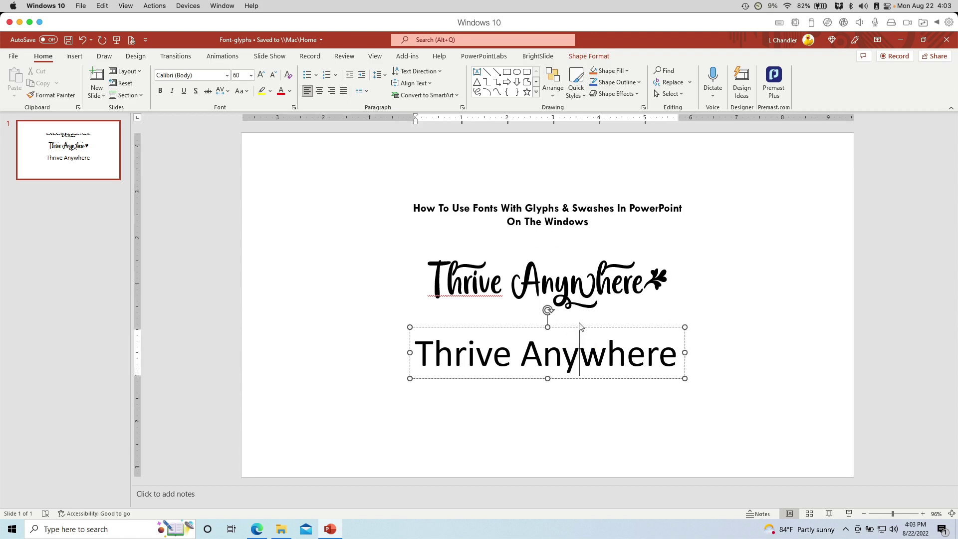
{"action": "left_click", "coordinate": [579, 327]}
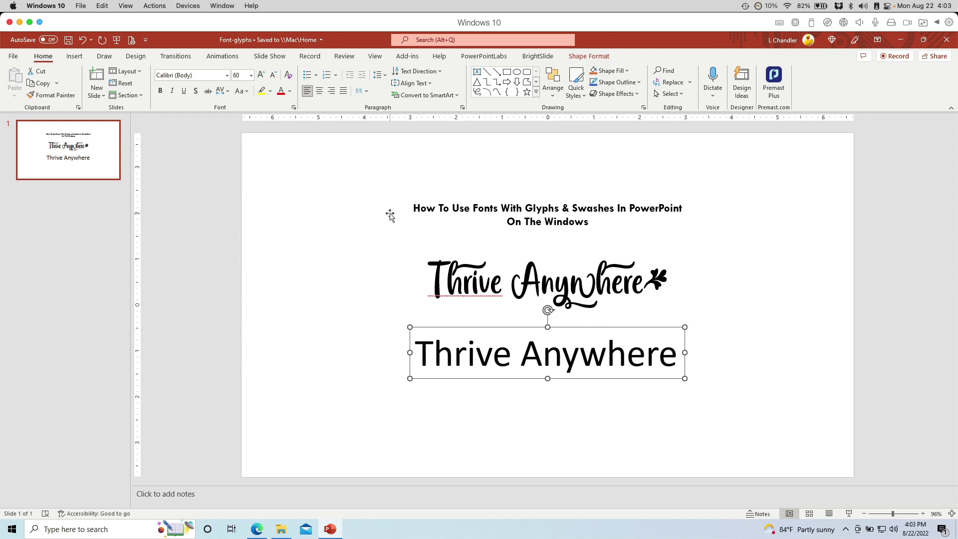
{"action": "left_click", "coordinate": [226, 77]}
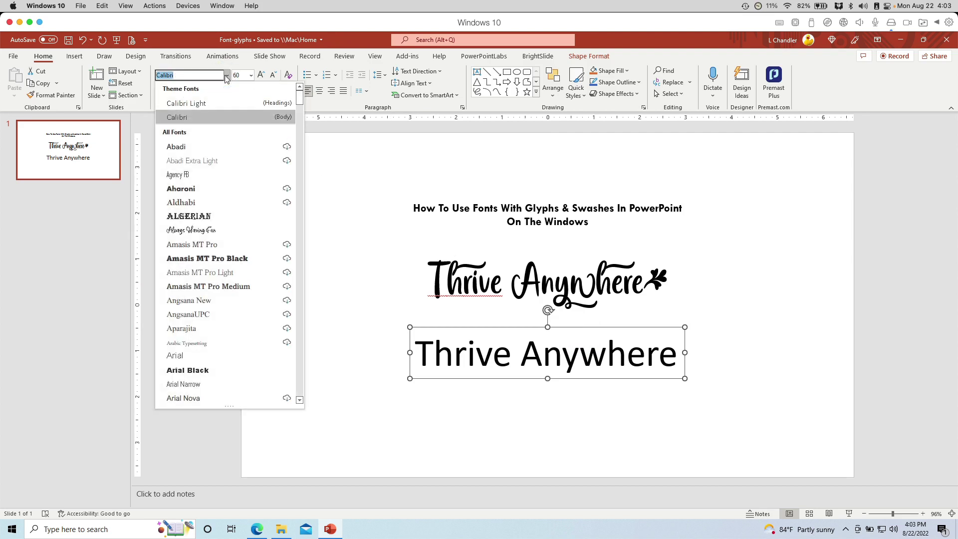
{"action": "left_click", "coordinate": [202, 232]}
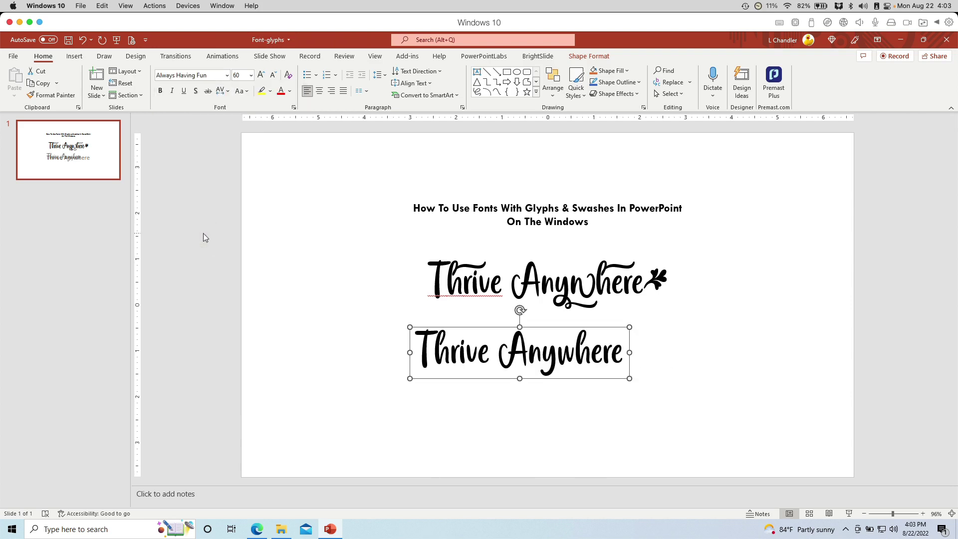
Centre the lower line beneath the decorative one, then bring up Windows search
{"action": "left_click", "coordinate": [587, 284]}
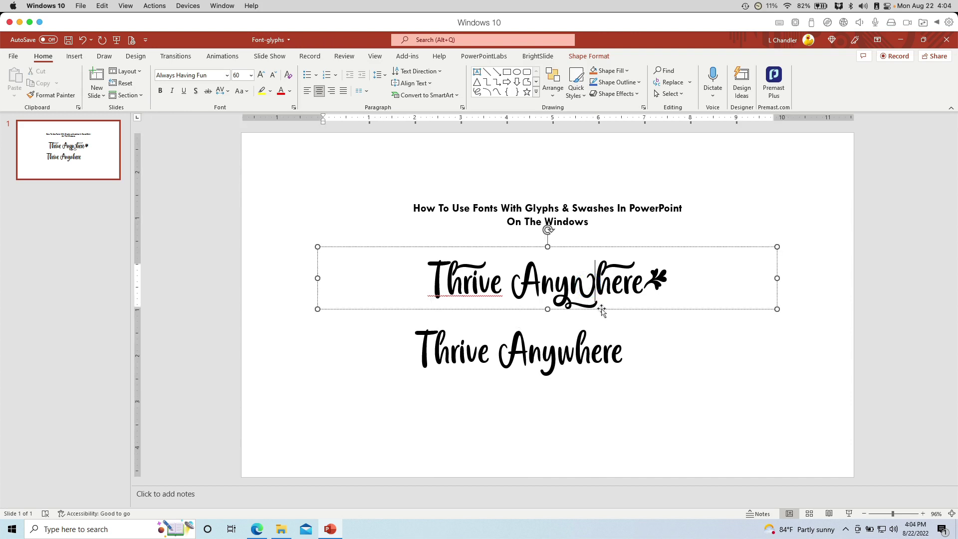
{"action": "left_click", "coordinate": [591, 355]}
{"action": "left_click_drag", "start_coordinate": [598, 330], "coordinate": [617, 326]}
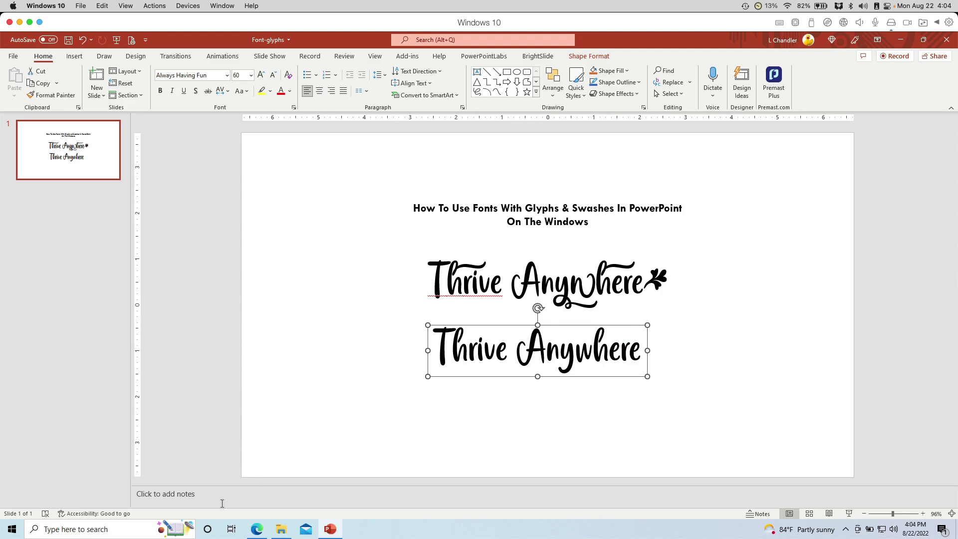
{"action": "left_click", "coordinate": [125, 525]}
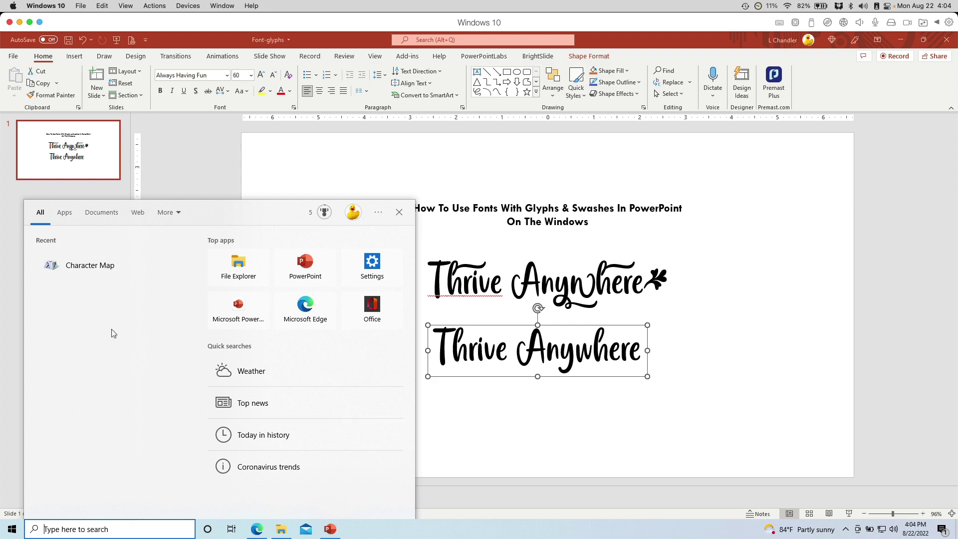
Launch Character Map by searching 'cha' and position its window beside the slide text
{"action": "type", "text": "cha"}
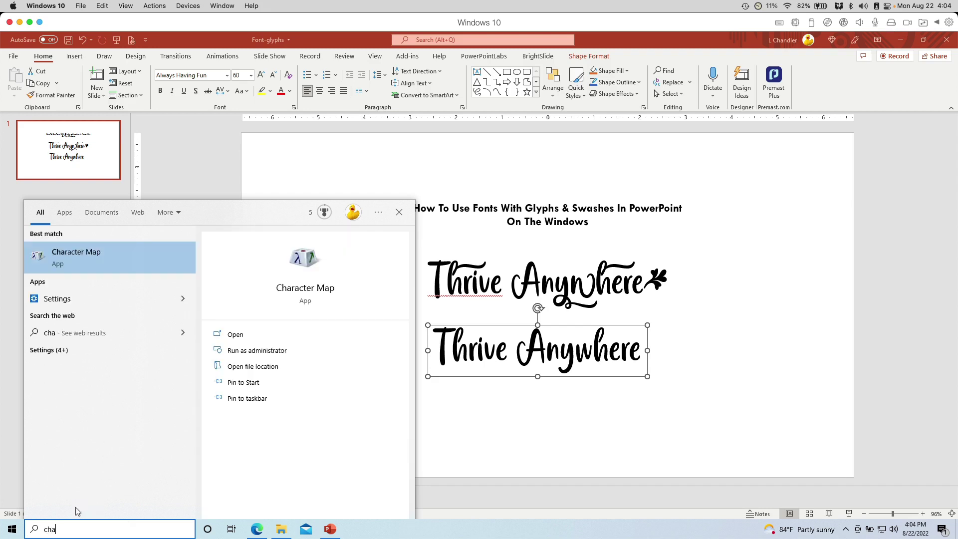
{"action": "left_click", "coordinate": [236, 331]}
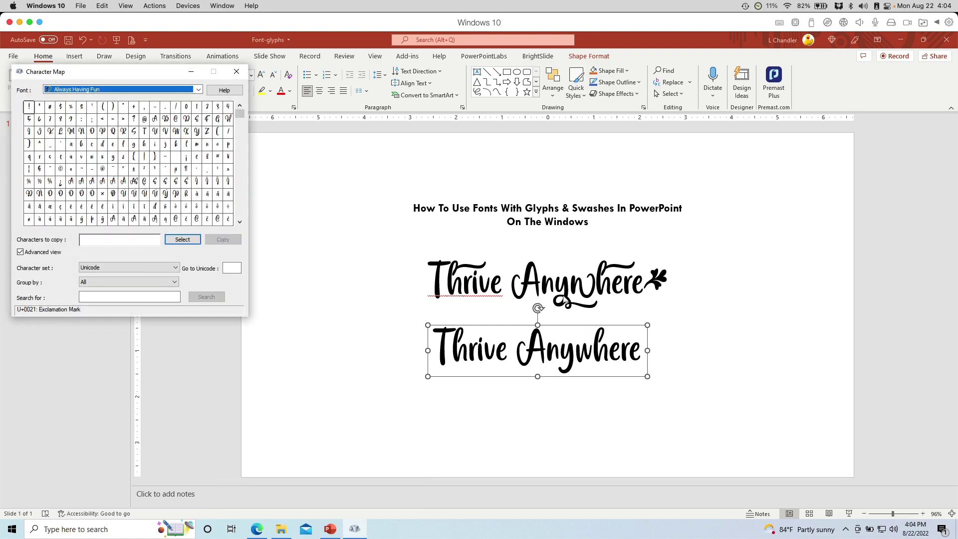
{"action": "left_click_drag", "start_coordinate": [142, 72], "coordinate": [266, 130]}
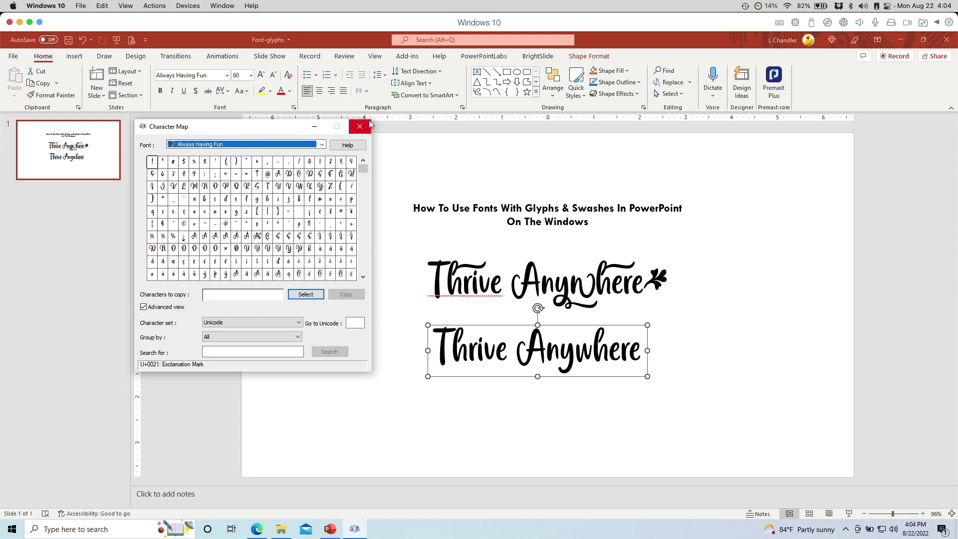
{"action": "left_click_drag", "start_coordinate": [215, 126], "coordinate": [246, 153]}
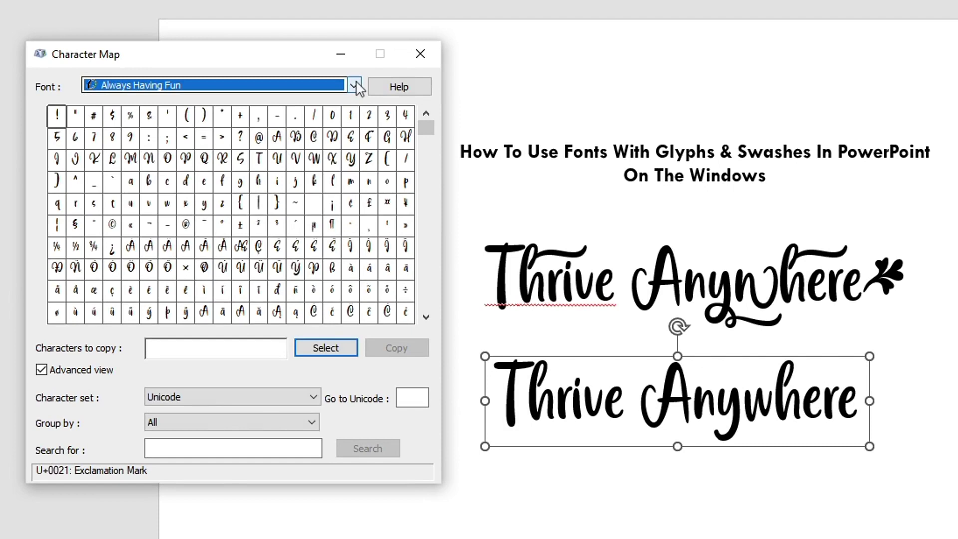
{"action": "left_click", "coordinate": [352, 153]}
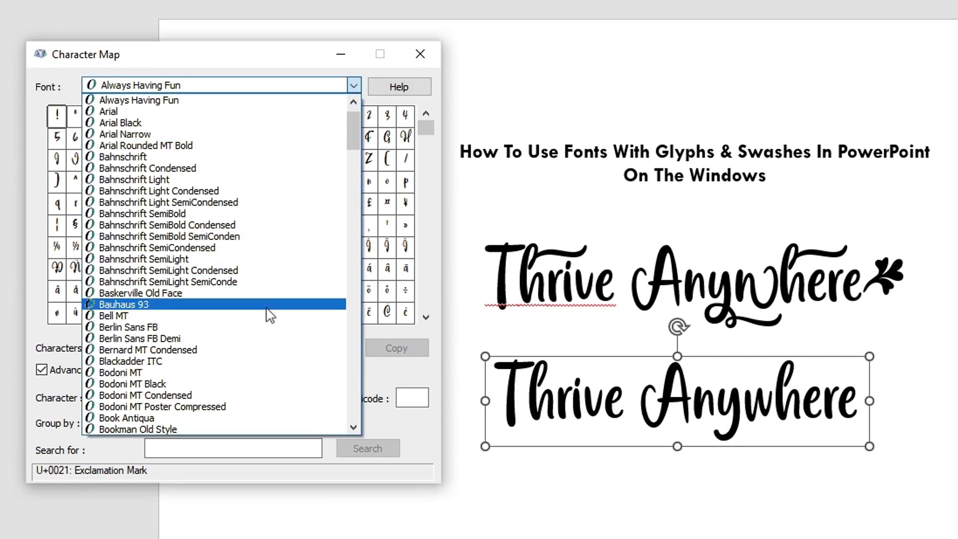
{"action": "left_click", "coordinate": [269, 236]}
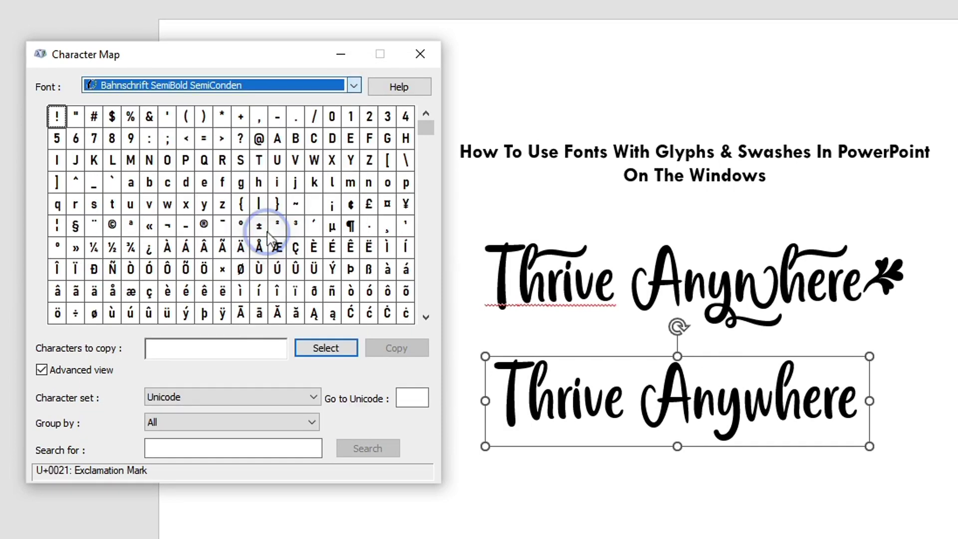
{"action": "left_click", "coordinate": [354, 86]}
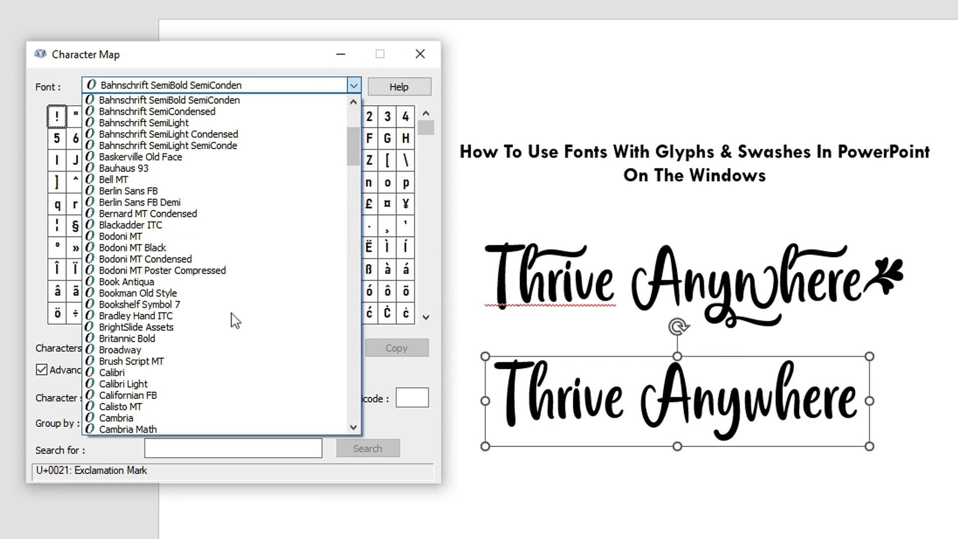
{"action": "left_click", "coordinate": [220, 373]}
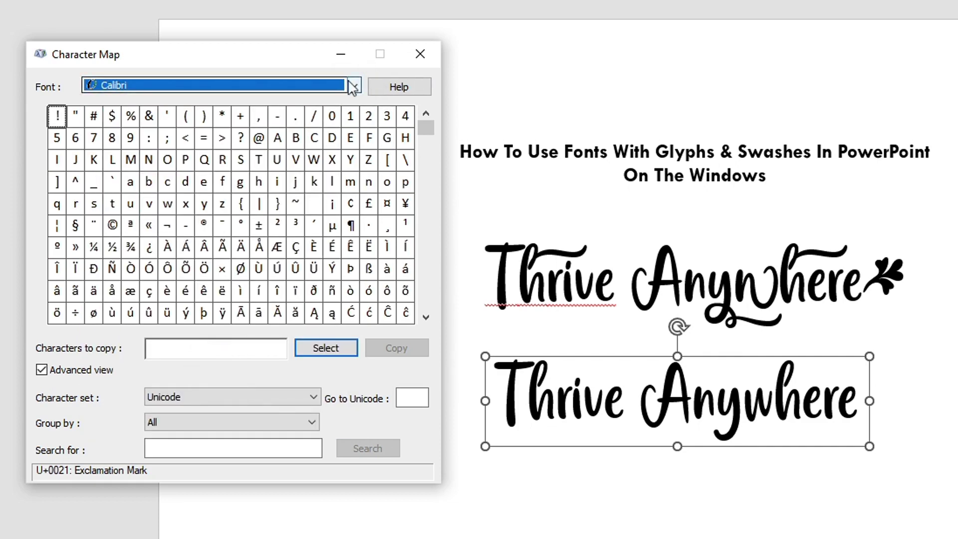
{"action": "left_click", "coordinate": [335, 85]}
{"action": "scroll", "coordinate": [267, 136], "scroll_direction": "up", "scroll_amount": 10}
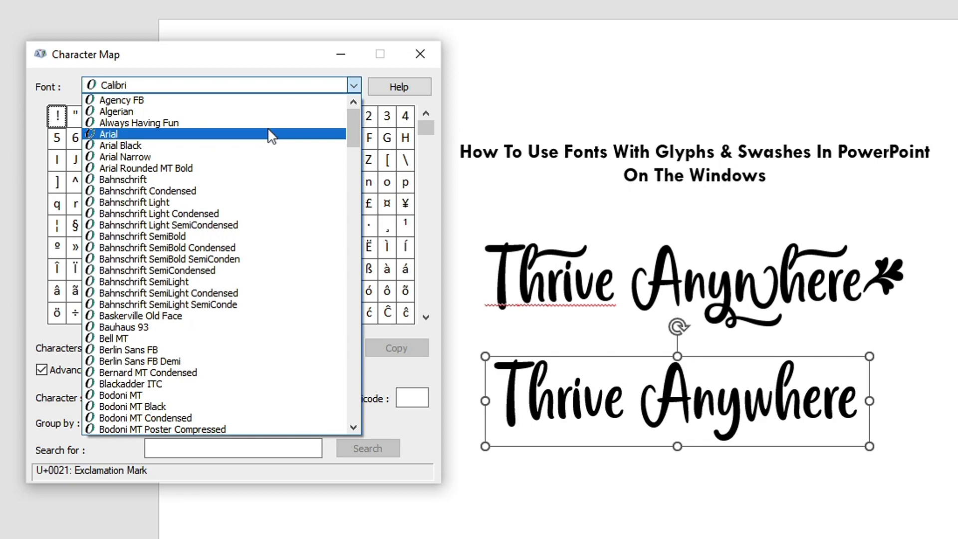
{"action": "left_click", "coordinate": [274, 123]}
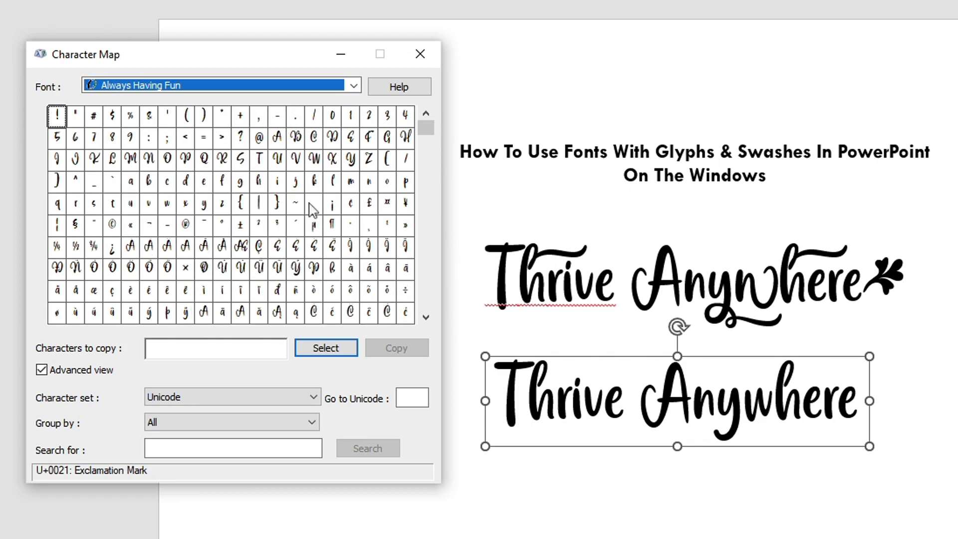
{"action": "left_click", "coordinate": [427, 318]}
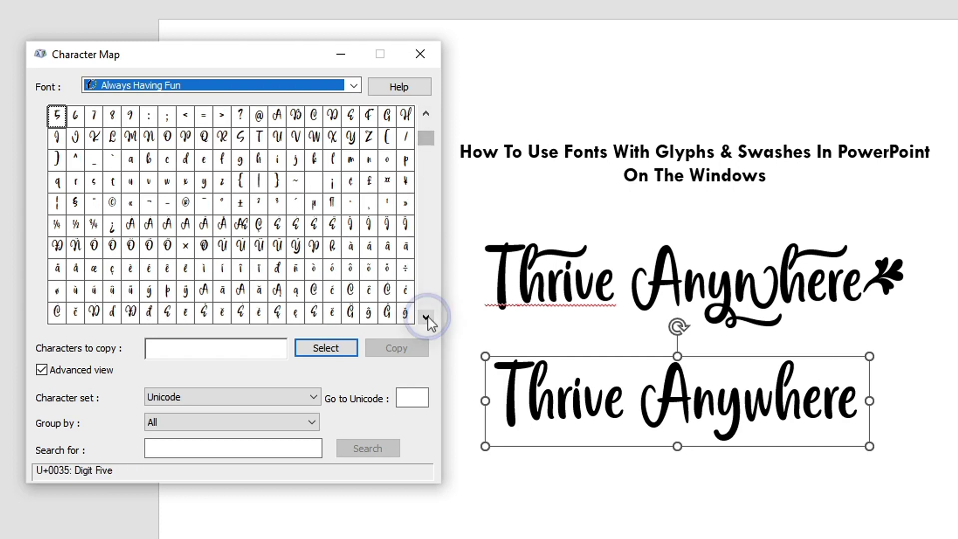
Hide Character Map's advanced options, check the lowercase h, and scroll down the glyph grid
{"action": "left_click", "coordinate": [427, 317]}
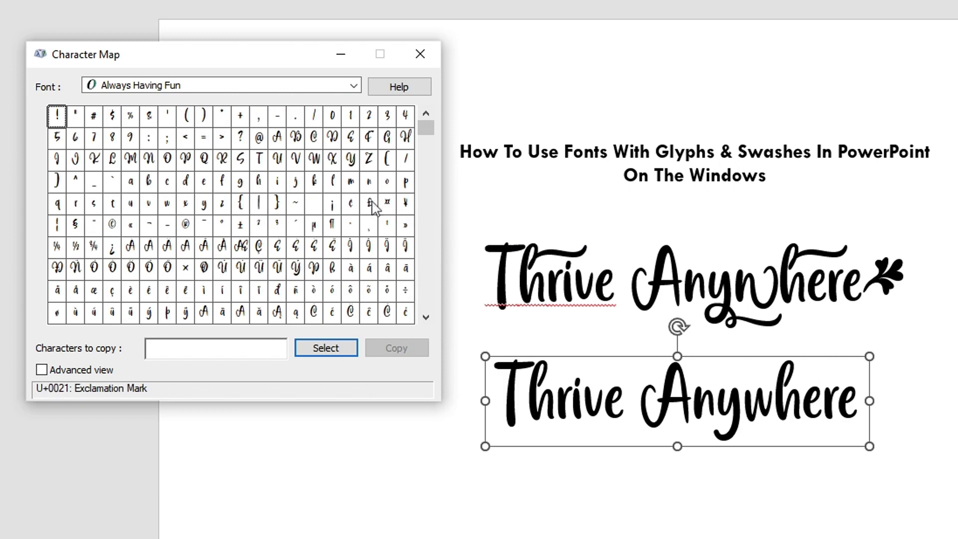
{"action": "left_click", "coordinate": [258, 189]}
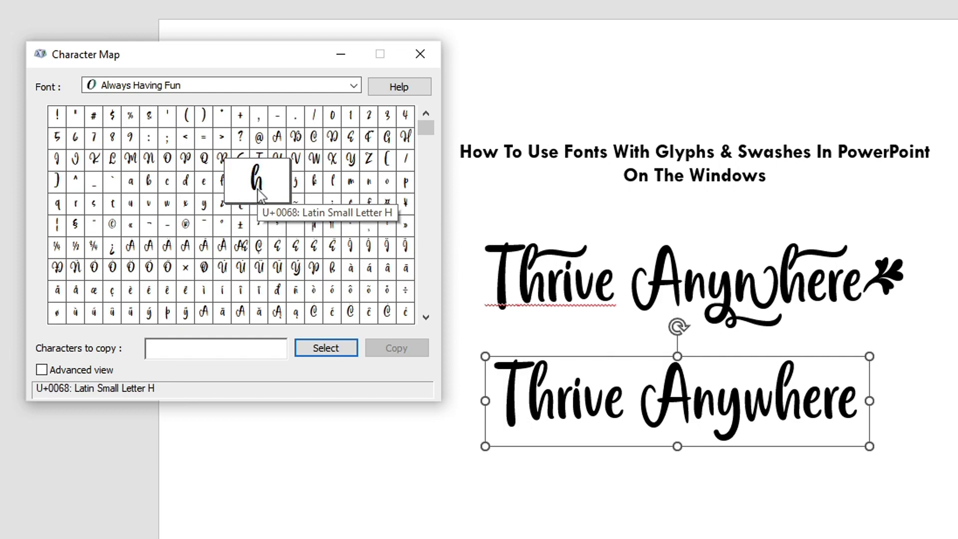
{"action": "left_click", "coordinate": [426, 318]}
{"action": "left_click", "coordinate": [426, 318]}
{"action": "left_click", "coordinate": [427, 318]}
{"action": "left_click", "coordinate": [426, 318]}
{"action": "left_click", "coordinate": [427, 318]}
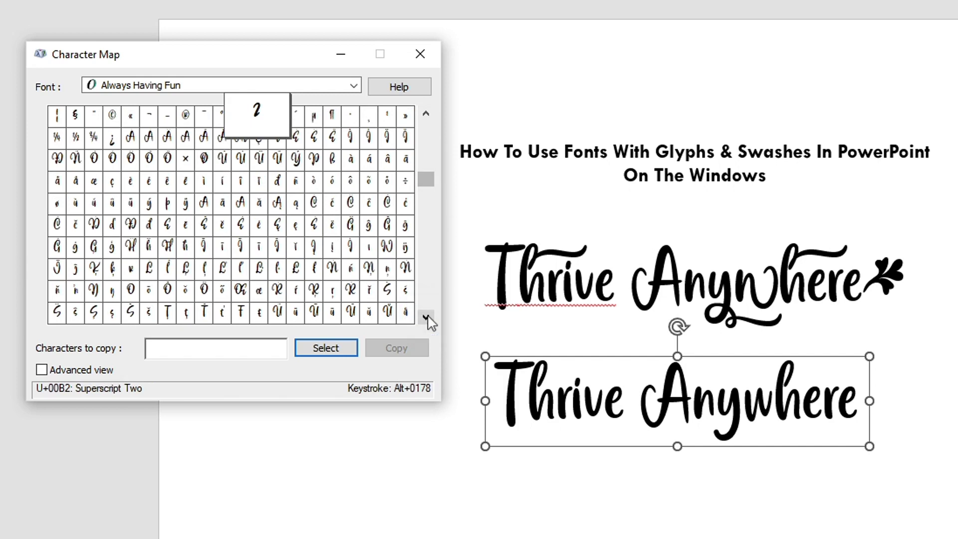
{"action": "left_click", "coordinate": [427, 318]}
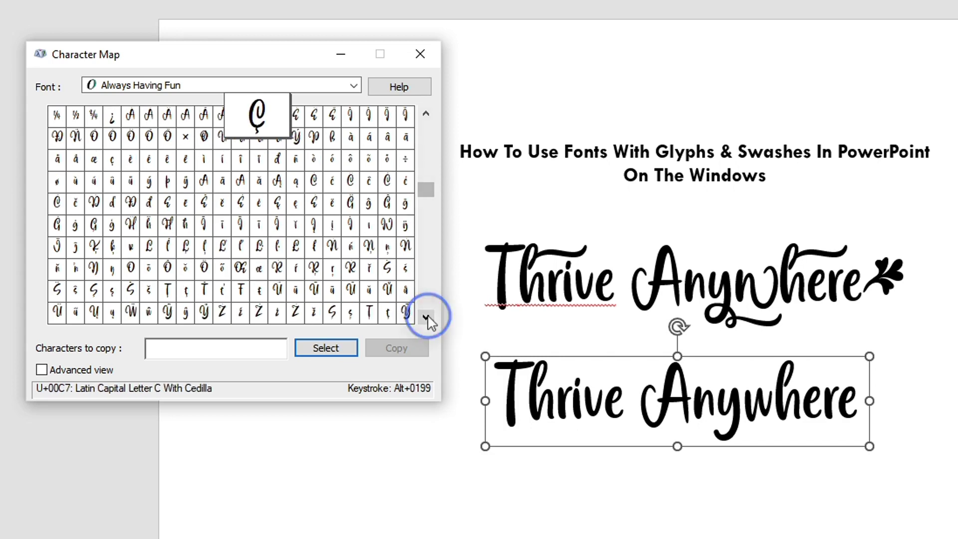
{"action": "left_click", "coordinate": [426, 318]}
Scroll on to the private-use alternates and pick the swash h at U+E028
{"action": "left_click", "coordinate": [427, 318]}
{"action": "left_click", "coordinate": [427, 318]}
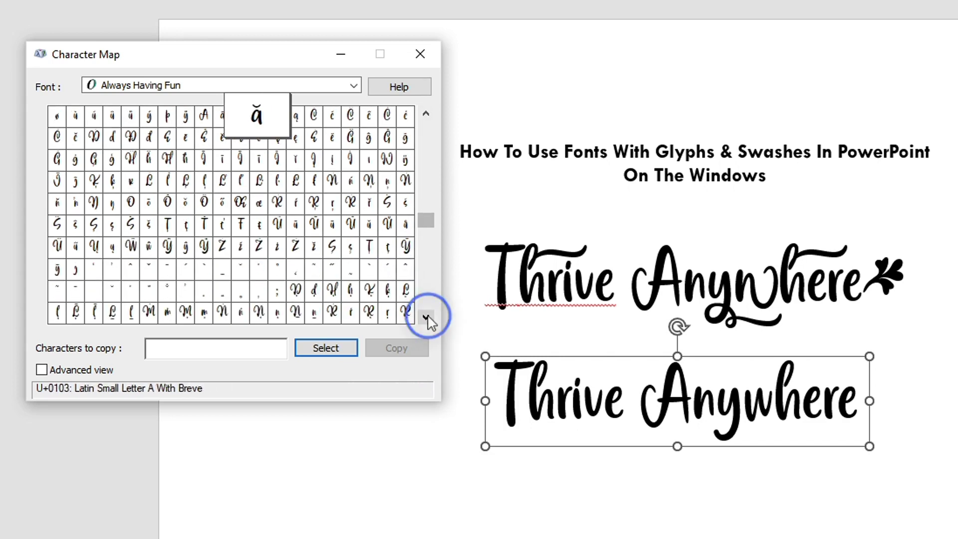
{"action": "left_click", "coordinate": [426, 318]}
{"action": "left_click", "coordinate": [427, 318]}
{"action": "left_click", "coordinate": [427, 318]}
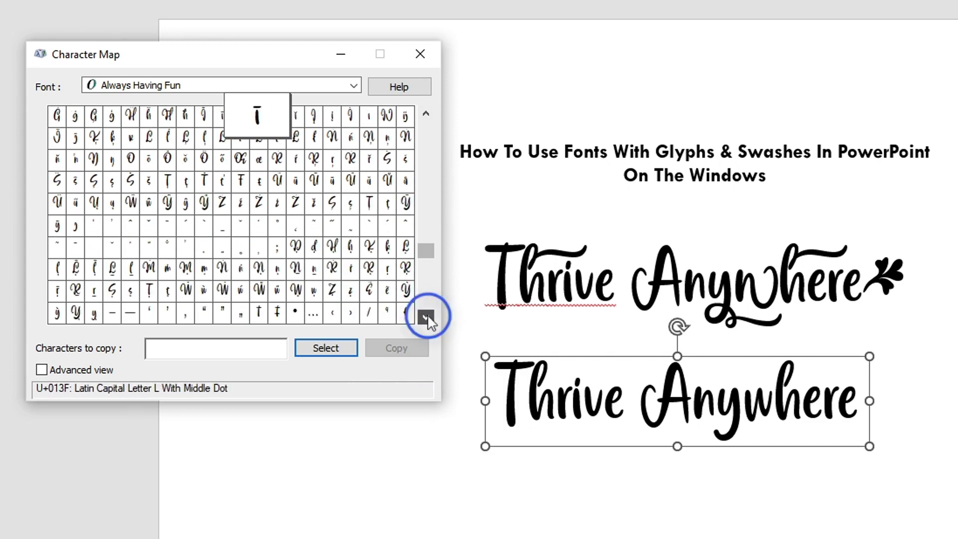
{"action": "left_click", "coordinate": [427, 318]}
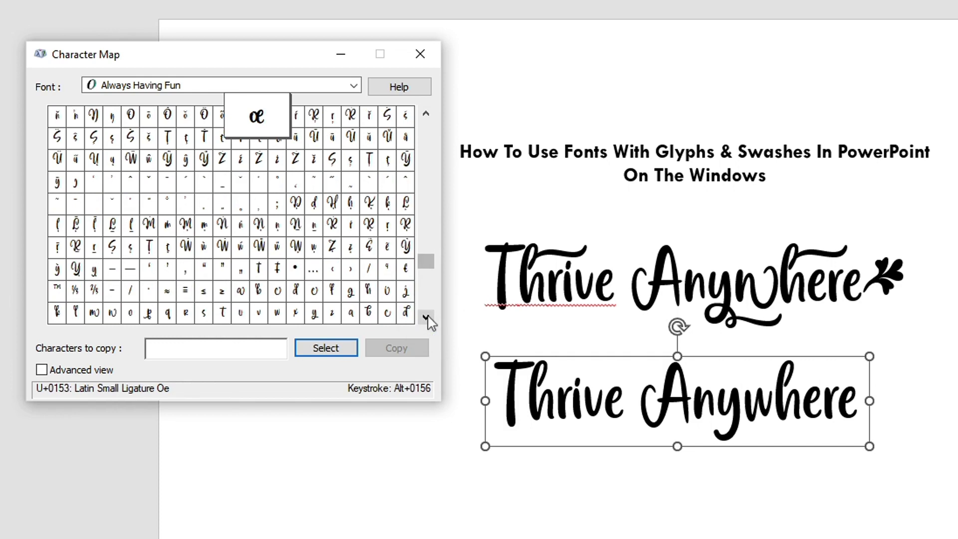
{"action": "left_click", "coordinate": [427, 318]}
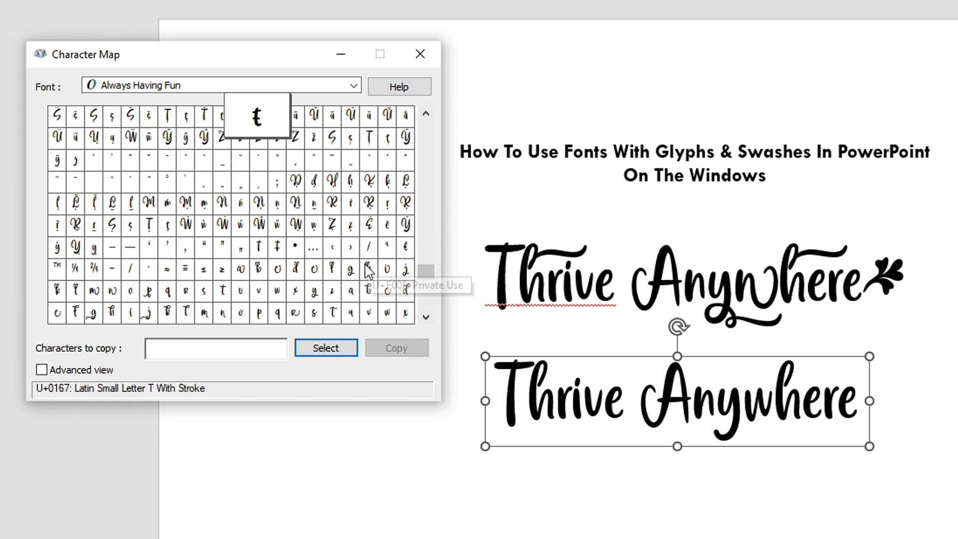
{"action": "left_click", "coordinate": [367, 272]}
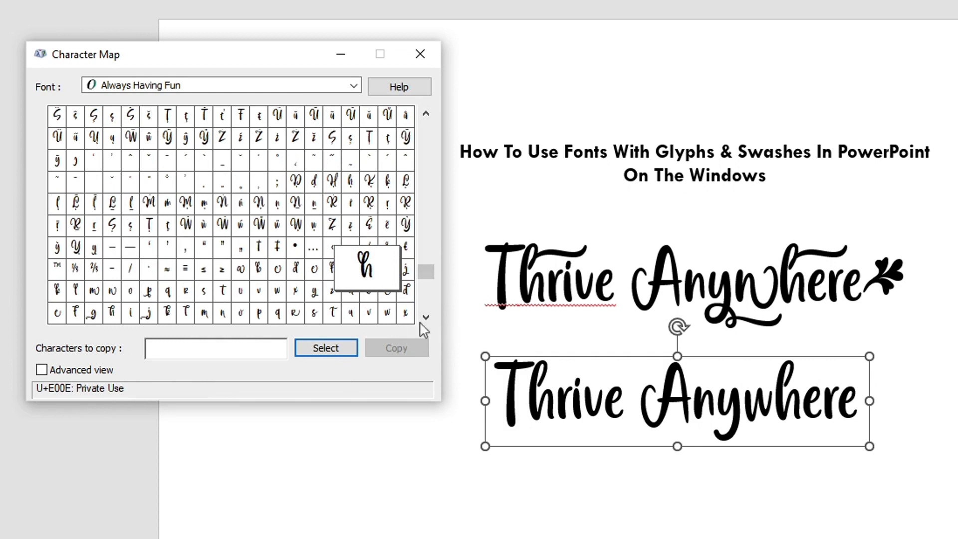
{"action": "left_click", "coordinate": [110, 314]}
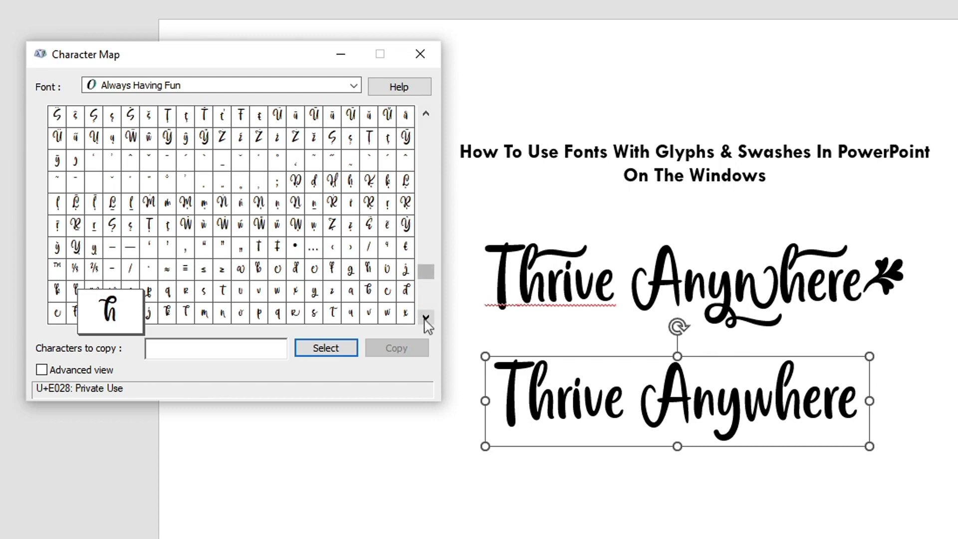
Pick the U+E028 swash h again, add it to Characters to copy, and copy it
{"action": "left_click", "coordinate": [426, 317]}
{"action": "left_click", "coordinate": [425, 318]}
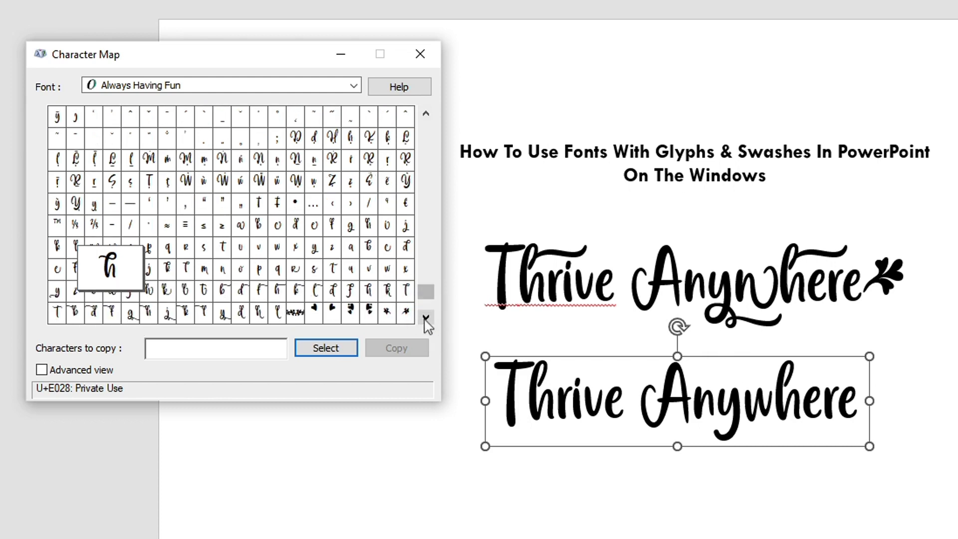
{"action": "left_click", "coordinate": [278, 292]}
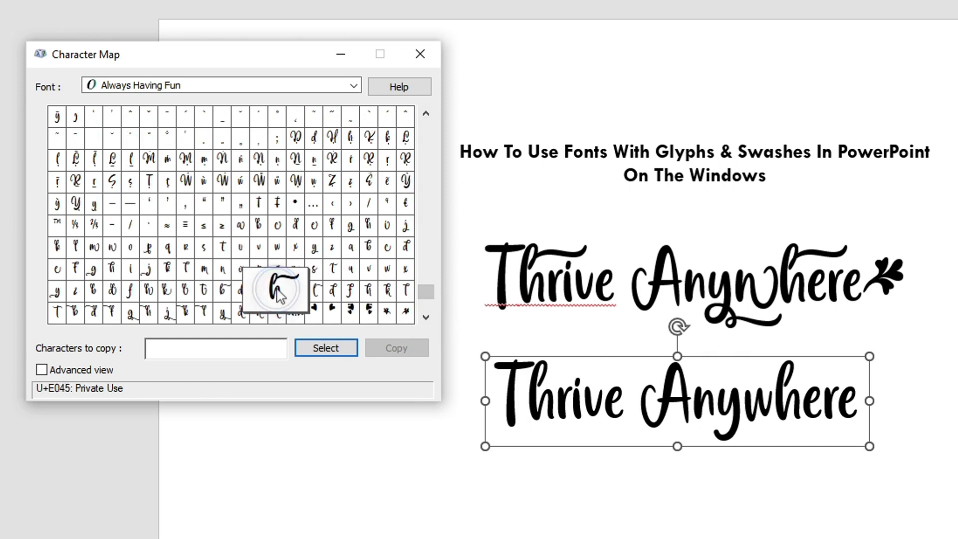
{"action": "left_click", "coordinate": [112, 273]}
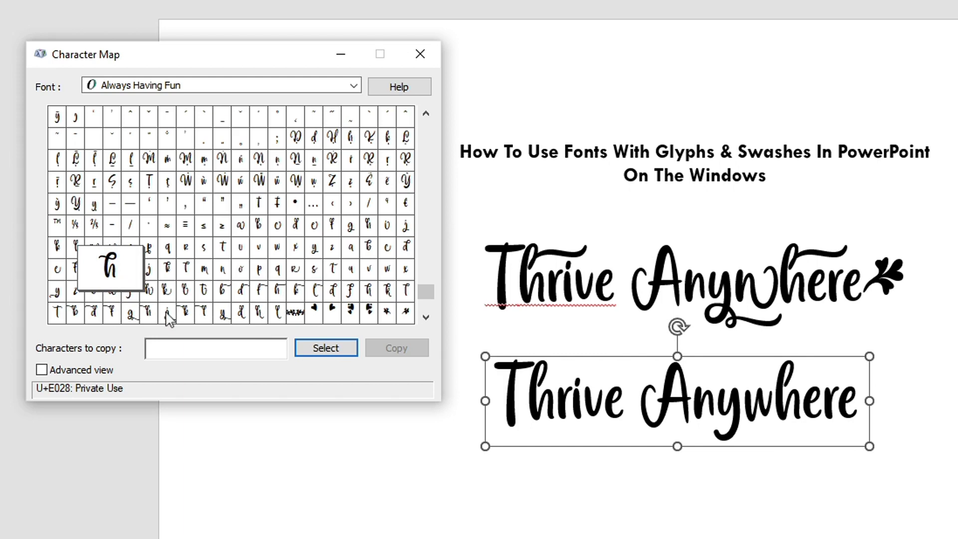
{"action": "left_click", "coordinate": [323, 352]}
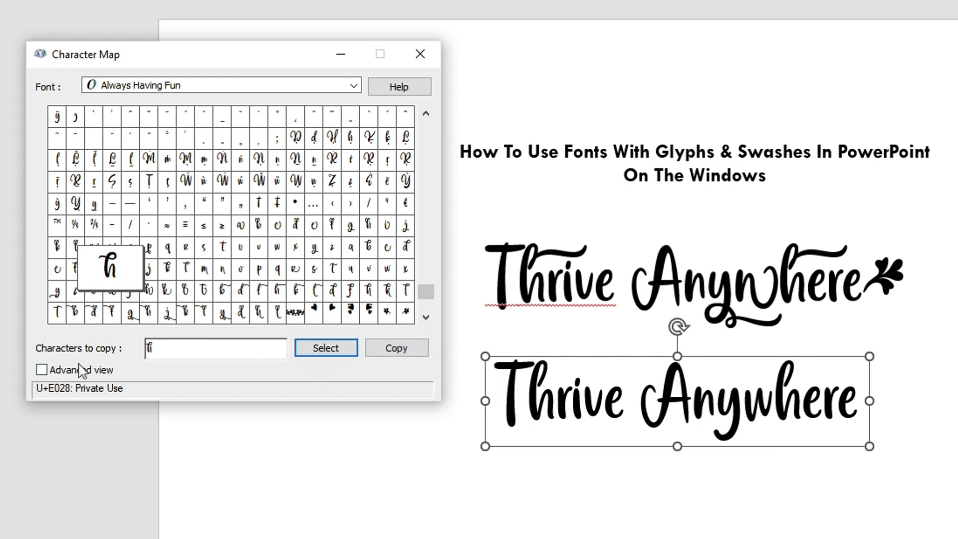
{"action": "left_click", "coordinate": [401, 348]}
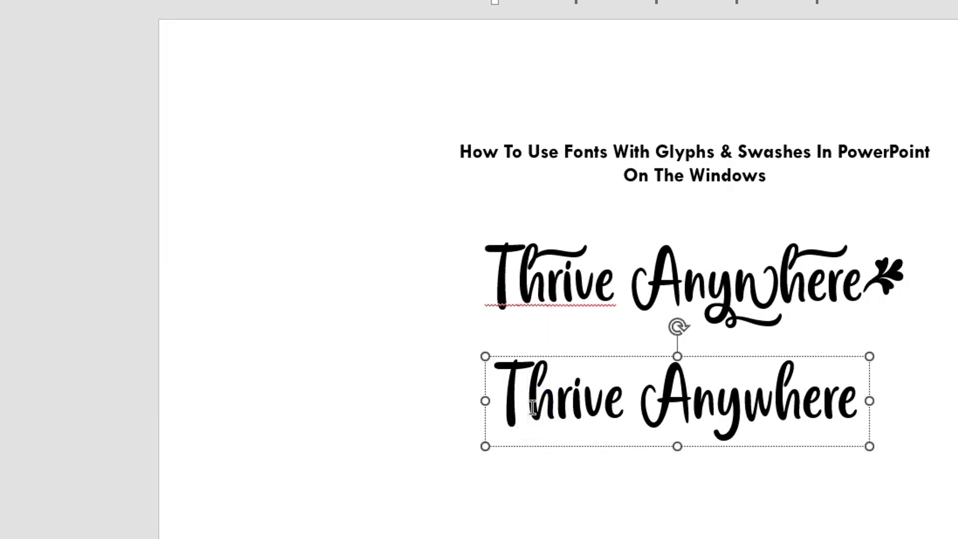
Paste the swash h after the T with Keep Source Formatting, removing the line break and plain h
{"action": "key", "text": "ctrl+v"}
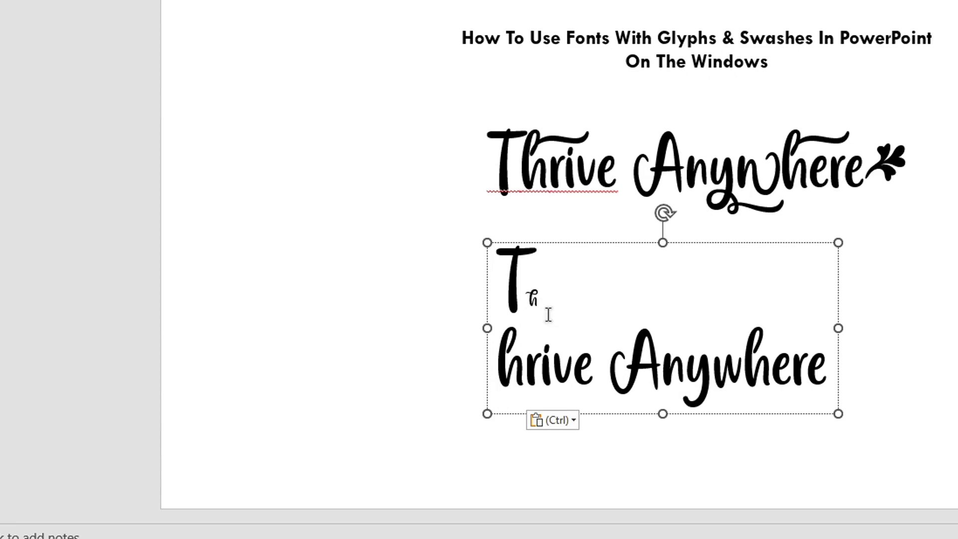
{"action": "left_click", "coordinate": [573, 422]}
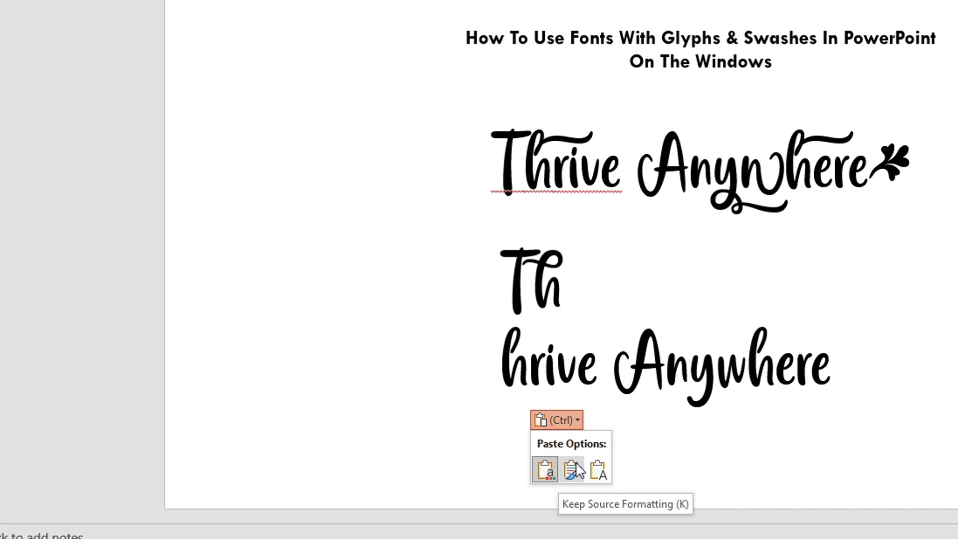
{"action": "left_click", "coordinate": [573, 470]}
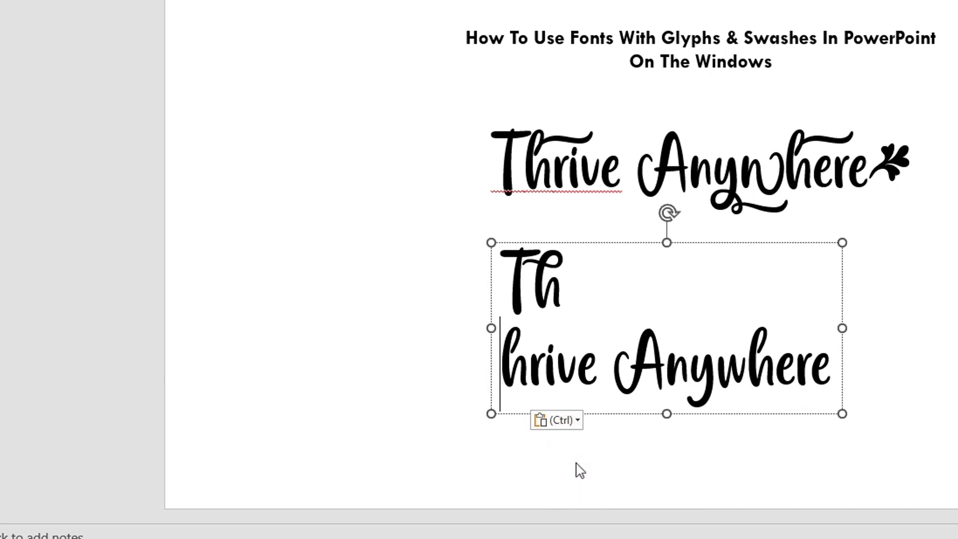
{"action": "key", "text": "BackSpace"}
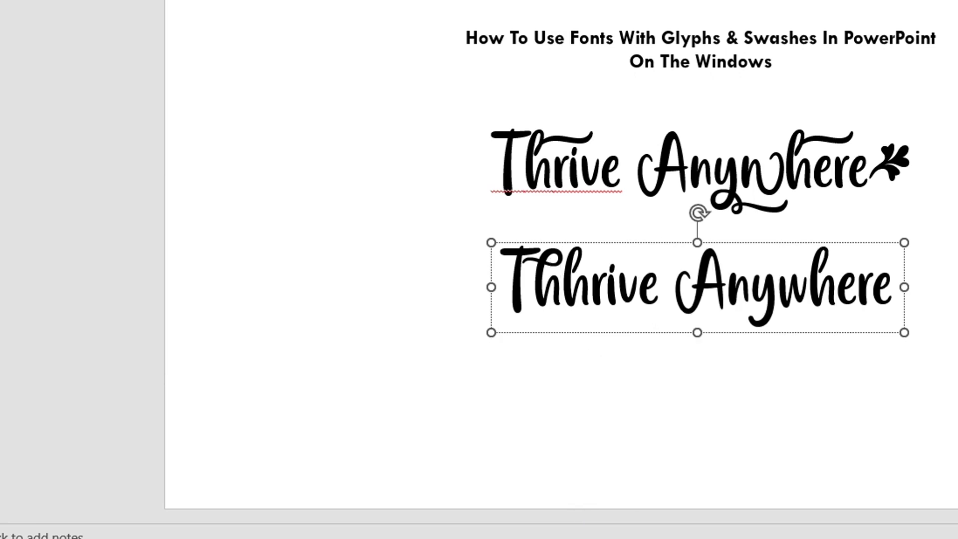
{"action": "key", "text": "Delete"}
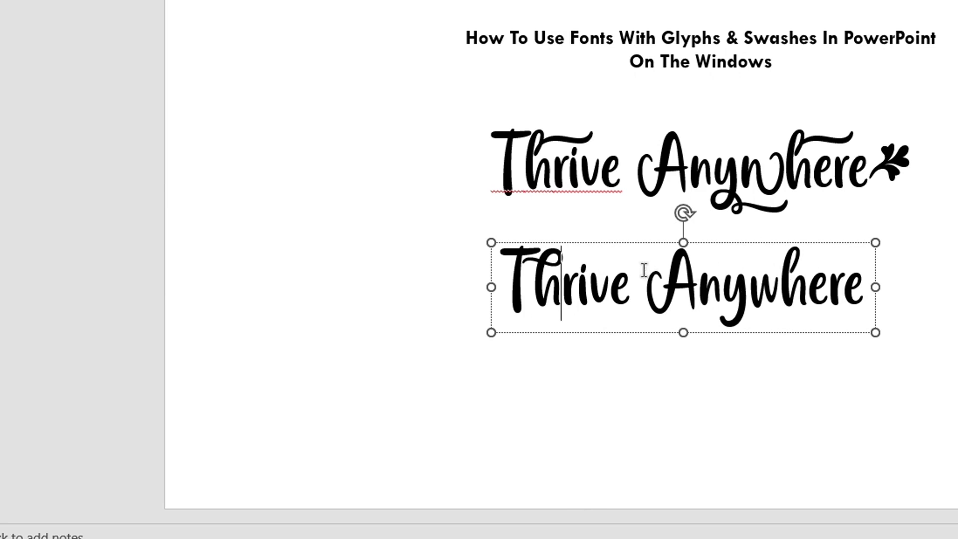
Replace the plain h in Anywhere with the swash h and delete the stray spaces
{"action": "key", "text": "shift+Right"}
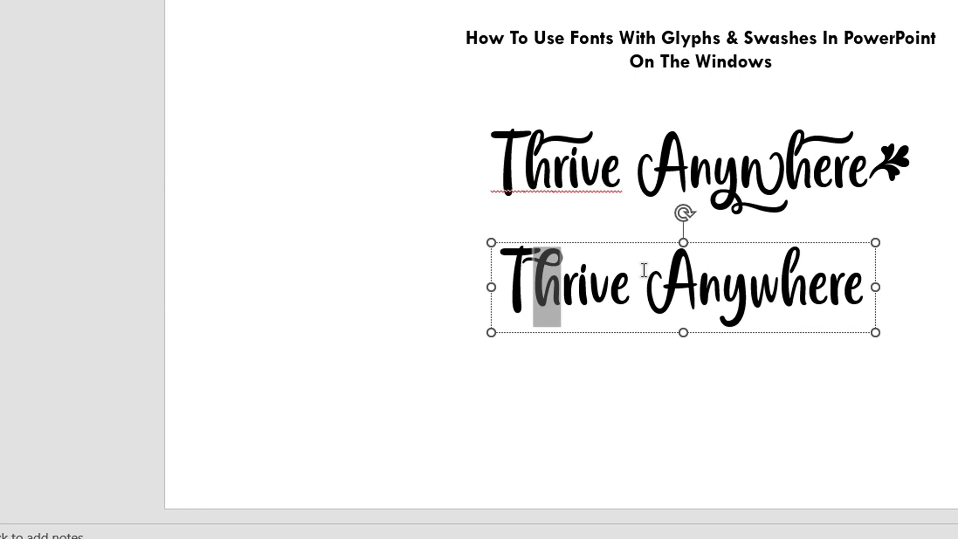
{"action": "key", "text": "Right"}
{"action": "key", "text": "Right"}
{"action": "key", "text": "Right"}
{"action": "key", "text": "Right"}
{"action": "key", "text": "Right"}
{"action": "key", "text": "Right"}
{"action": "key", "text": "Right"}
{"action": "key", "text": "Right"}
{"action": "key", "text": "Right"}
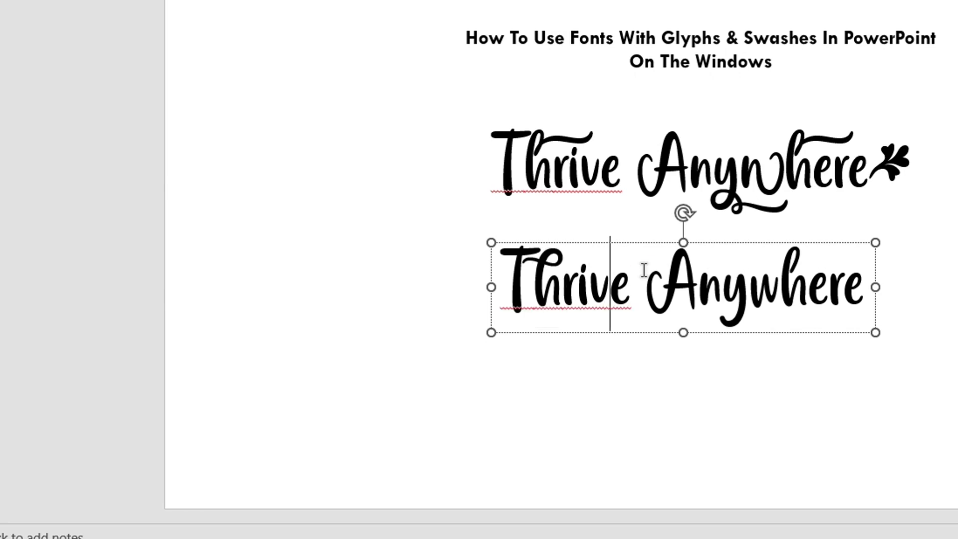
{"action": "key", "text": "Right"}
{"action": "key", "text": "Right"}
{"action": "key", "text": "shift+Left"}
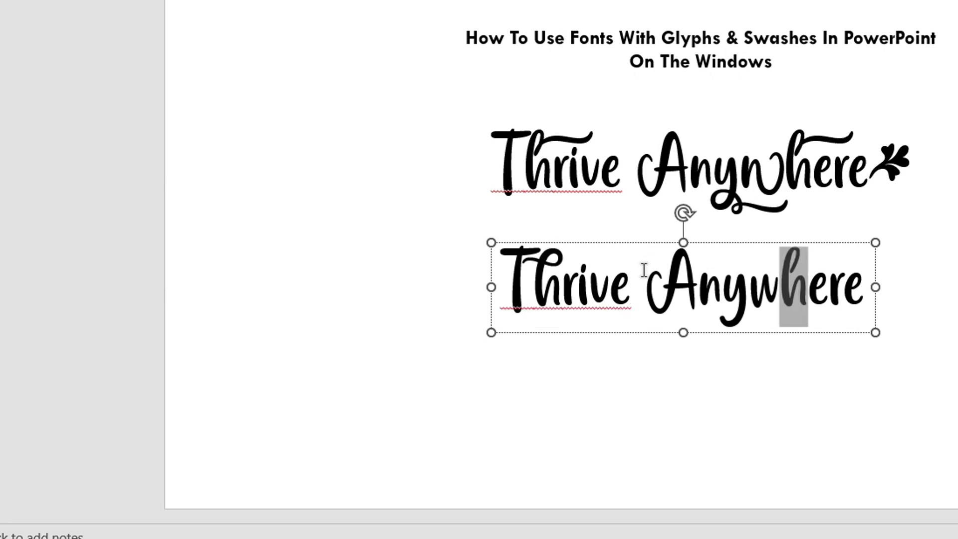
{"action": "key", "text": "ctrl+v"}
{"action": "key", "text": "BackSpace"}
{"action": "key", "text": "Left"}
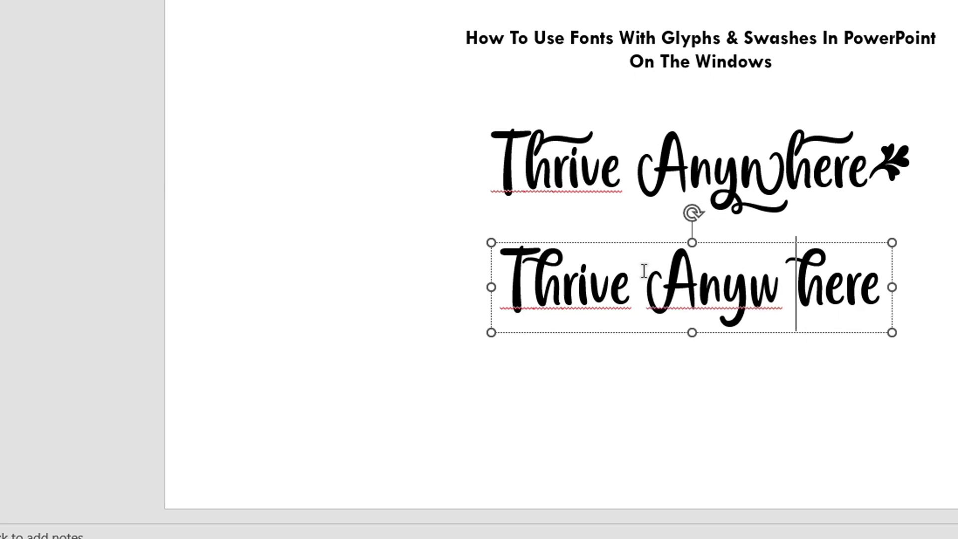
{"action": "key", "text": "BackSpace"}
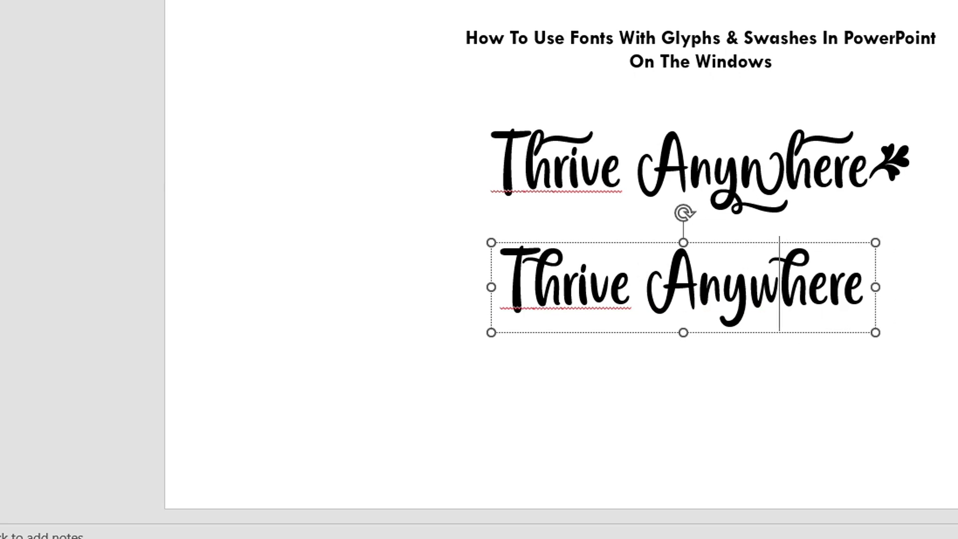
Mark the spot before the y in Anywhere, then copy only the swash y U+E039 from Character Map
{"action": "left_click", "coordinate": [724, 288]}
{"action": "key", "text": "alt+Tab"}
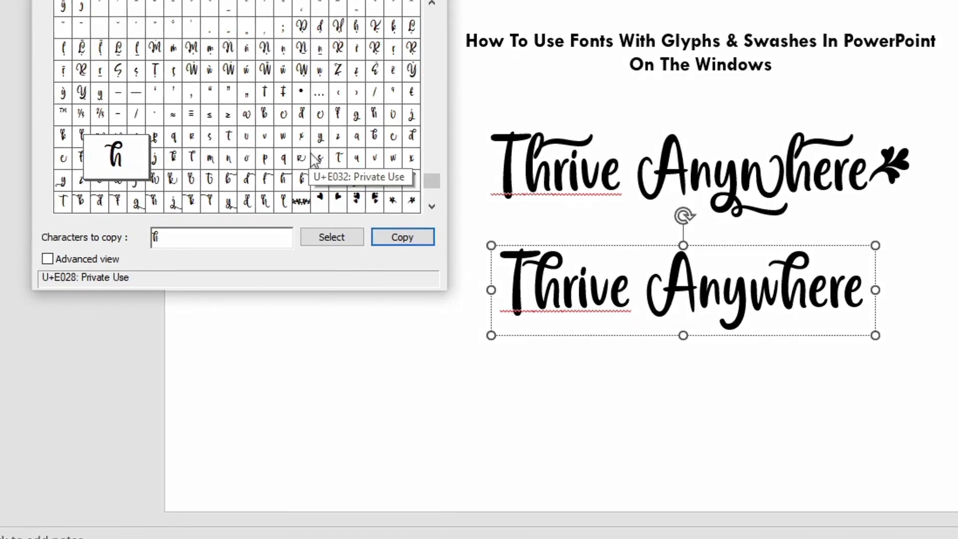
{"action": "left_click", "coordinate": [324, 222]}
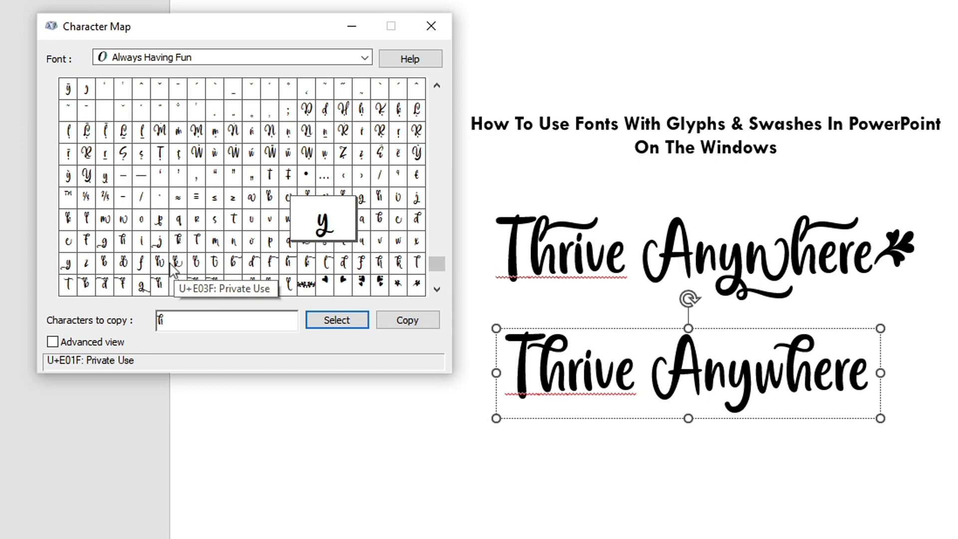
{"action": "left_click", "coordinate": [65, 269]}
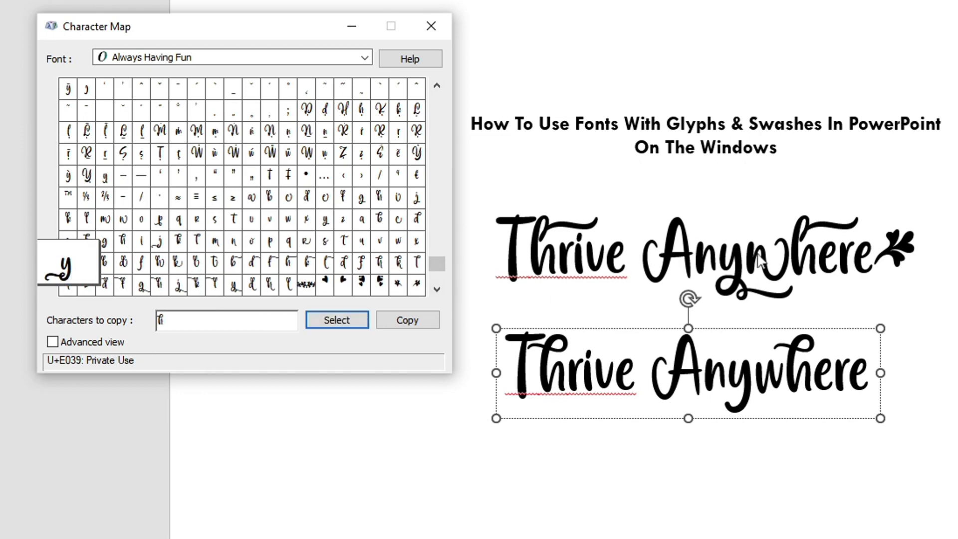
{"action": "left_click", "coordinate": [328, 329]}
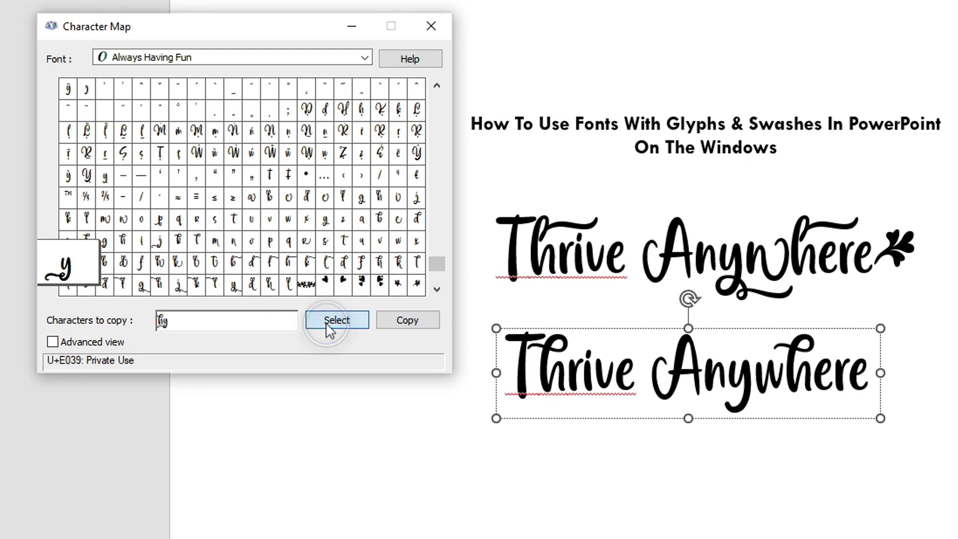
{"action": "left_click", "coordinate": [162, 320]}
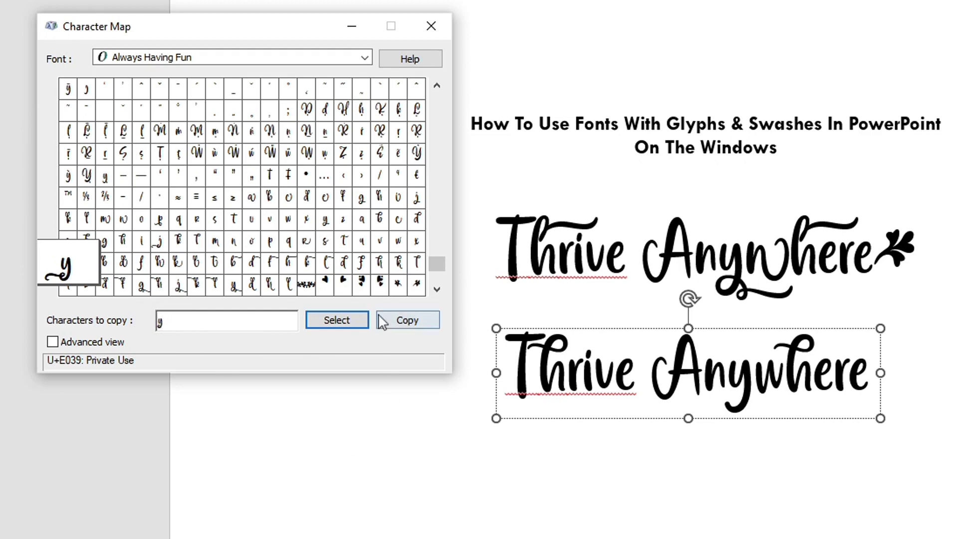
{"action": "left_click", "coordinate": [413, 323]}
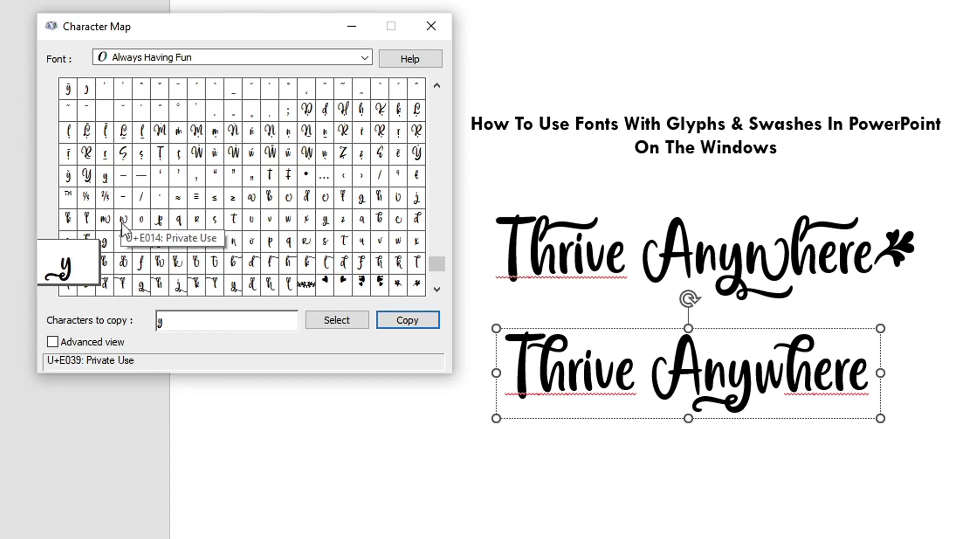
Copy the swash w glyph U+E014 alone, clearing the old y from Characters to copy
{"action": "left_click", "coordinate": [122, 224]}
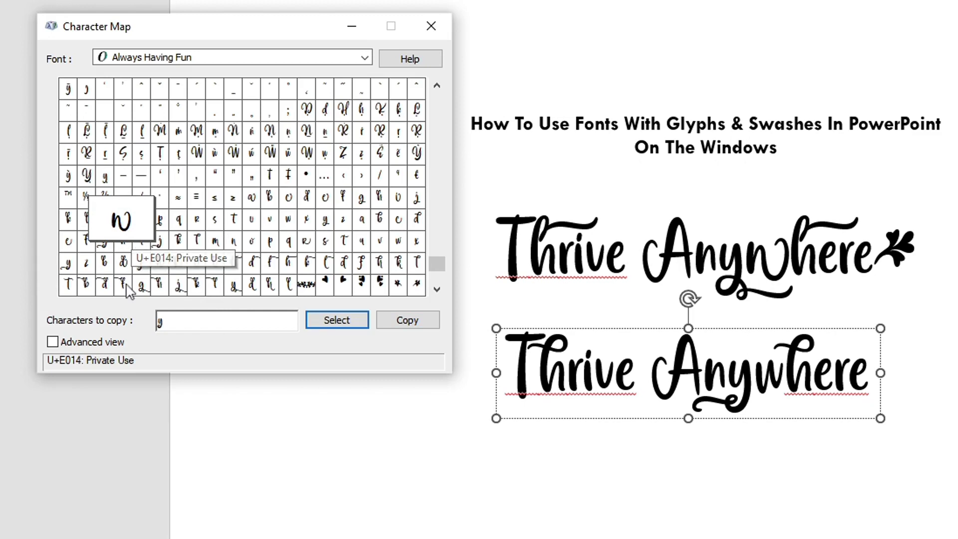
{"action": "left_click", "coordinate": [157, 319]}
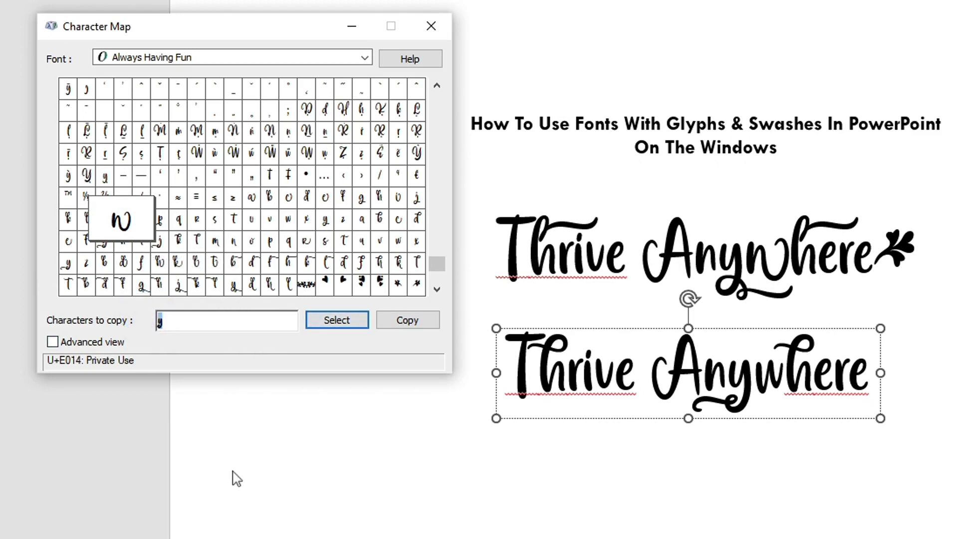
{"action": "key", "text": "Delete"}
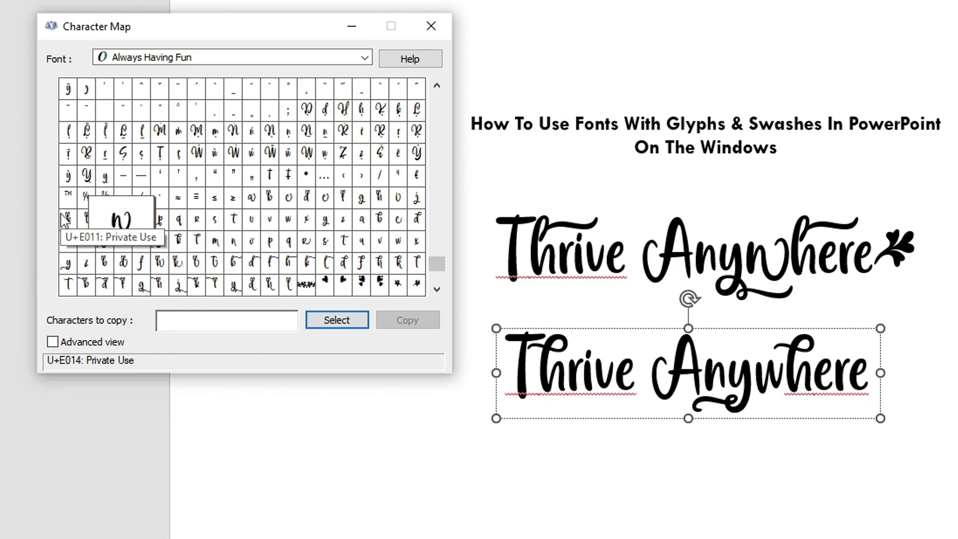
{"action": "left_click", "coordinate": [335, 322]}
{"action": "left_click", "coordinate": [404, 322]}
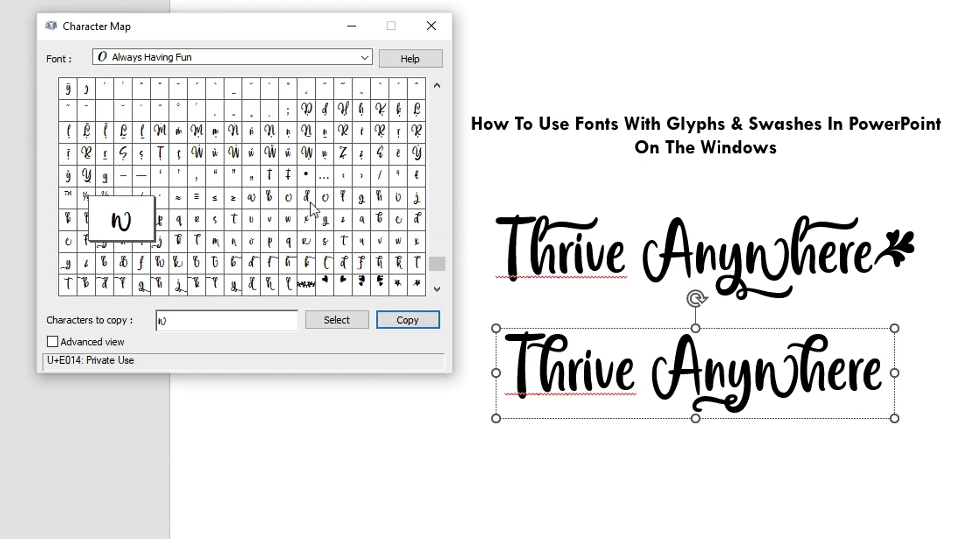
Copy the swash e glyph U+E025 alone after removing the w from Characters to copy
{"action": "left_click", "coordinate": [323, 199]}
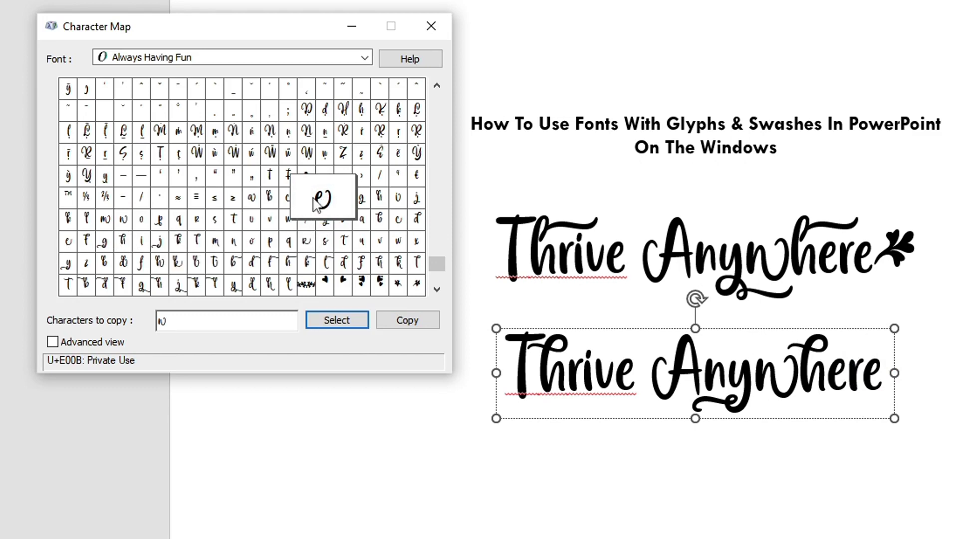
{"action": "left_click", "coordinate": [75, 247]}
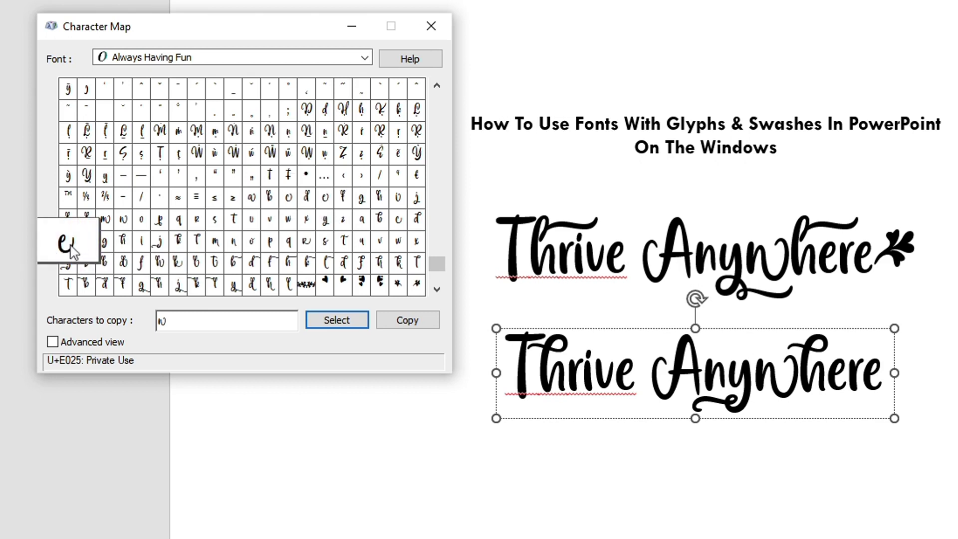
{"action": "left_click", "coordinate": [157, 320]}
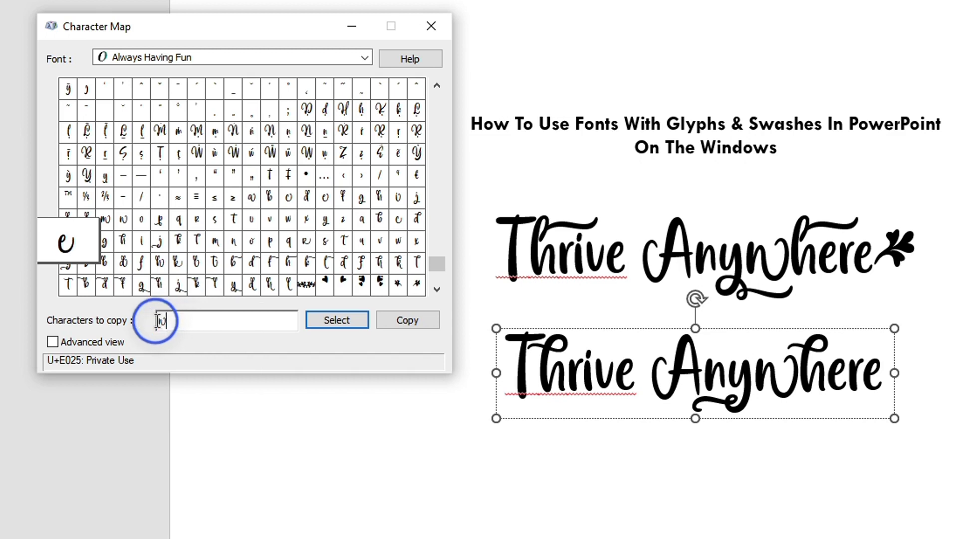
{"action": "key", "text": "BackSpace"}
{"action": "left_click", "coordinate": [353, 320]}
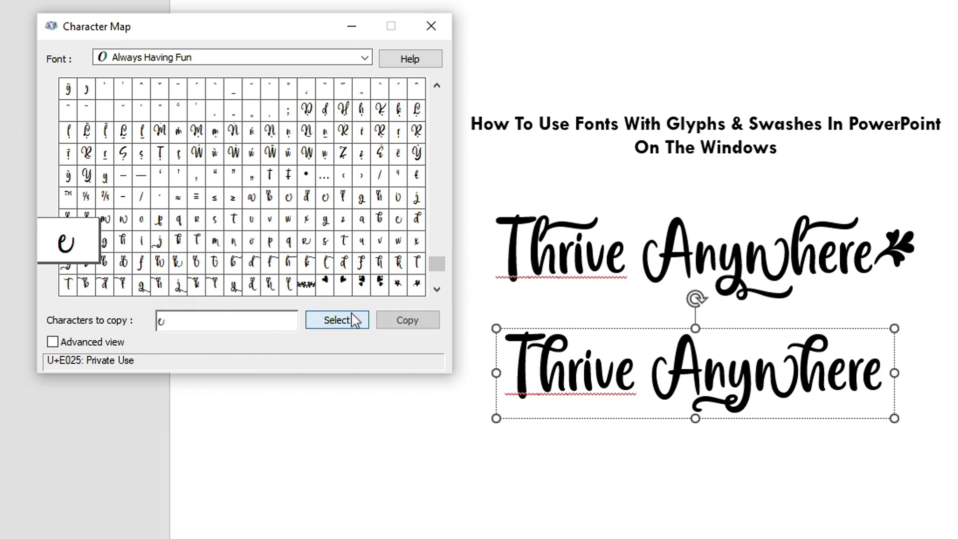
{"action": "left_click", "coordinate": [406, 320]}
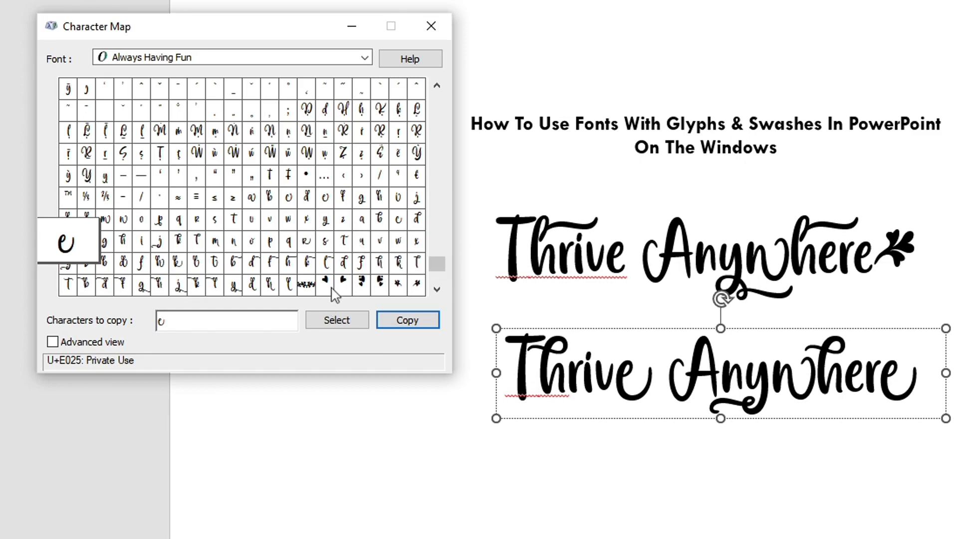
Compare the heart and ornament glyphs, choose the small heart U+E05D, and clear the old e
{"action": "left_click", "coordinate": [437, 290]}
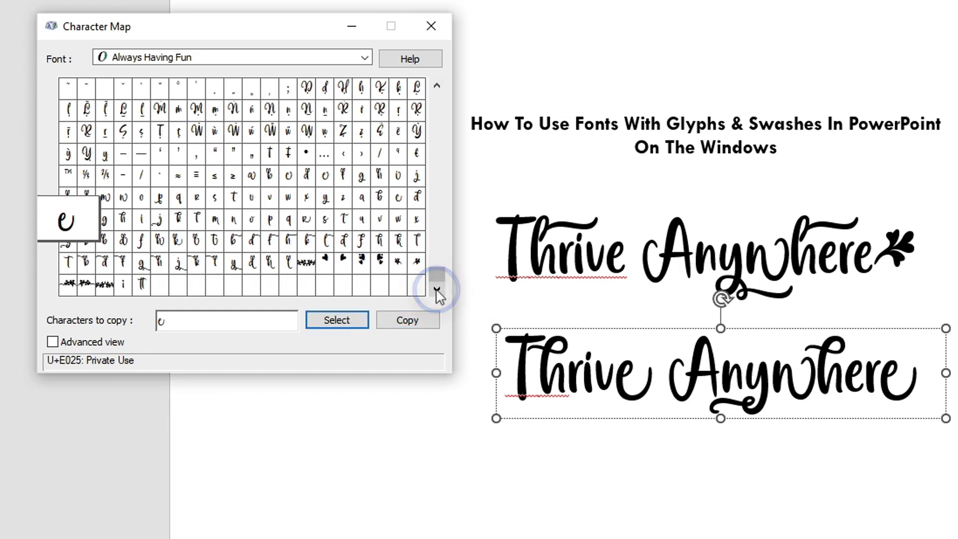
{"action": "left_click", "coordinate": [323, 266]}
{"action": "left_click", "coordinate": [361, 266]}
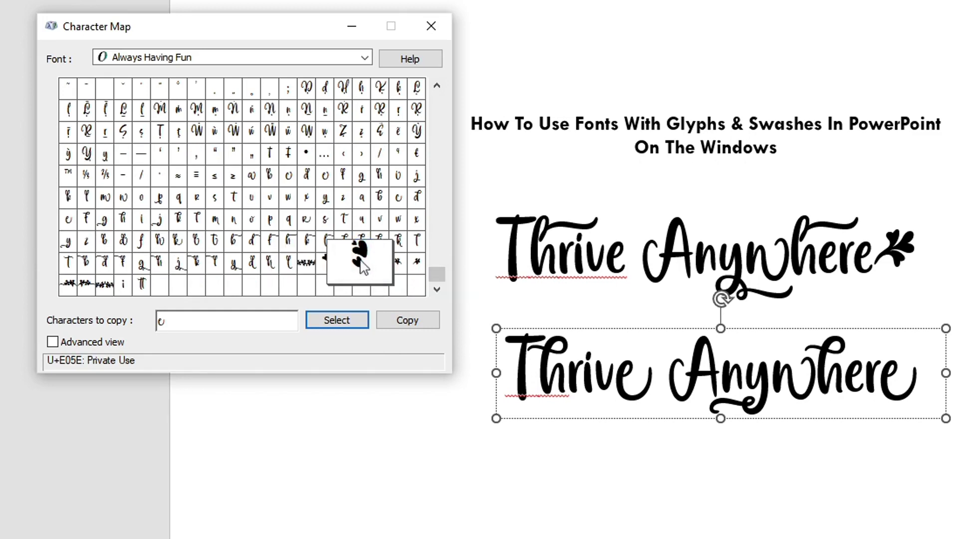
{"action": "left_click", "coordinate": [397, 260]}
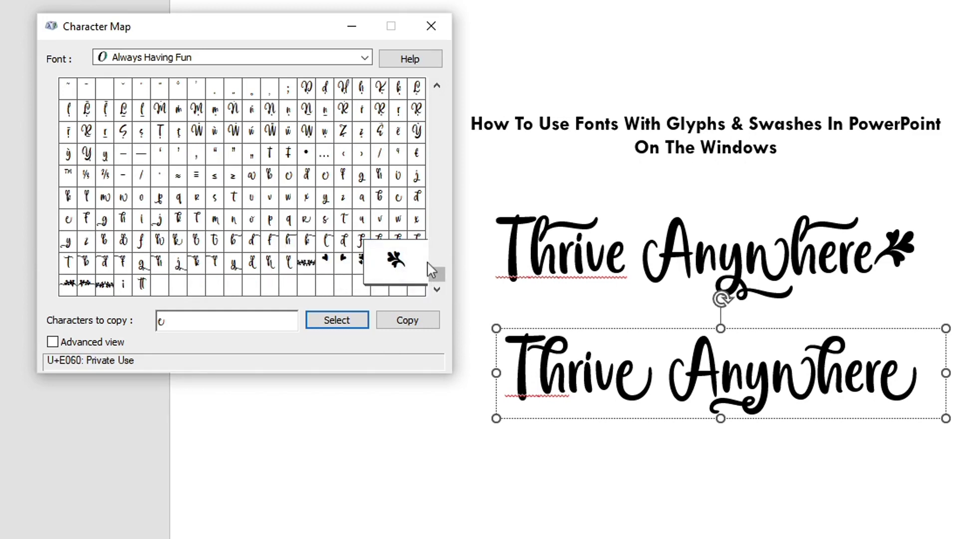
{"action": "left_click", "coordinate": [86, 285]}
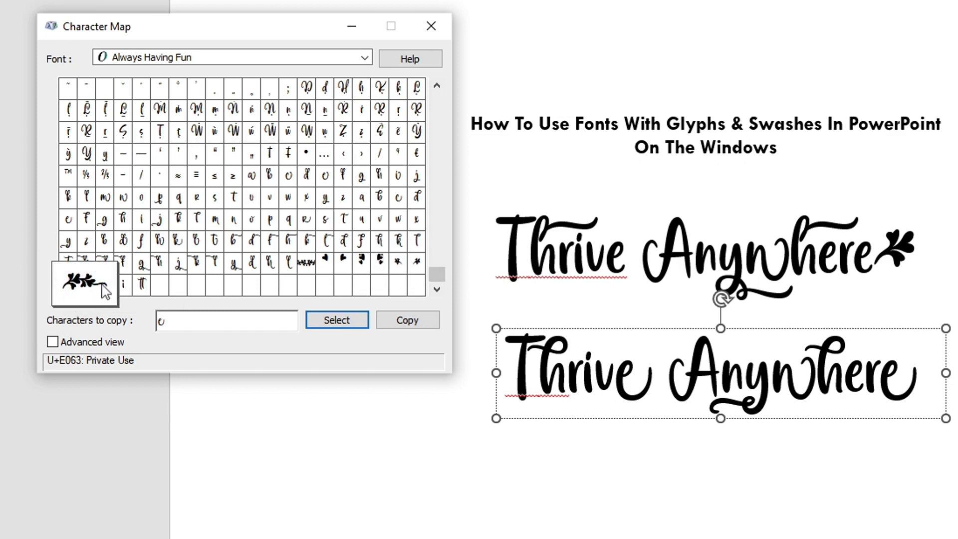
{"action": "left_click", "coordinate": [348, 265]}
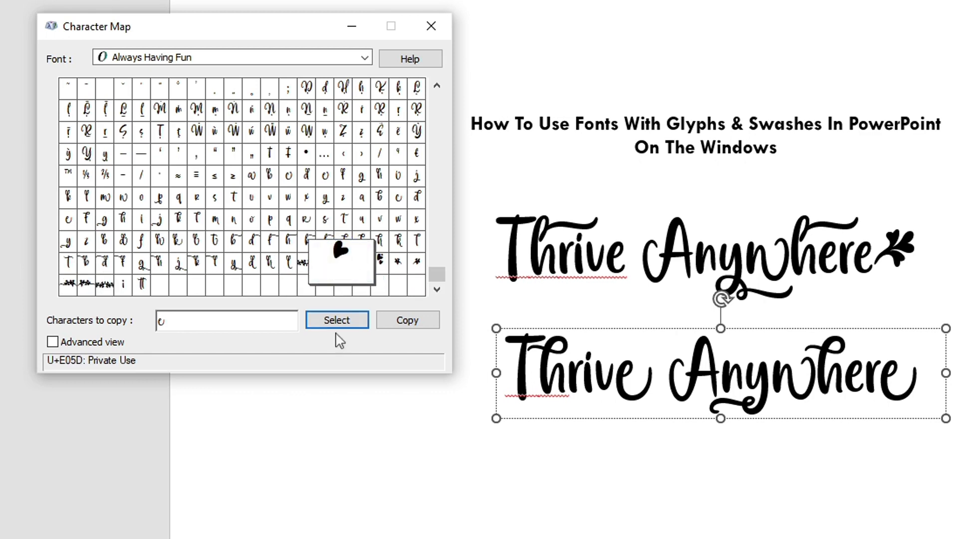
{"action": "left_click", "coordinate": [159, 321]}
{"action": "key", "text": "BackSpace"}
Copy the heart glyph, set the pasted heart to size 60, and remove the space before it
{"action": "left_click", "coordinate": [354, 323]}
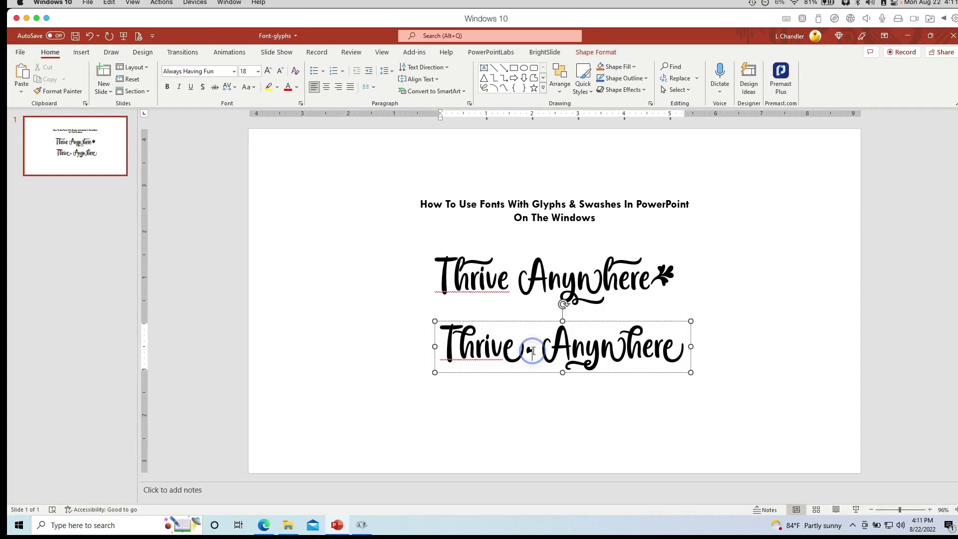
{"action": "double_click", "coordinate": [533, 350]}
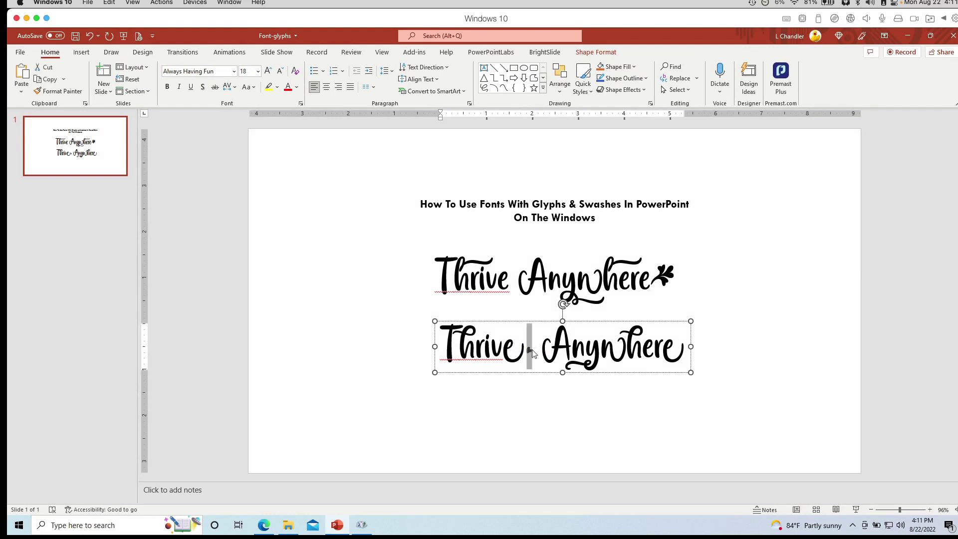
{"action": "left_click", "coordinate": [504, 353]}
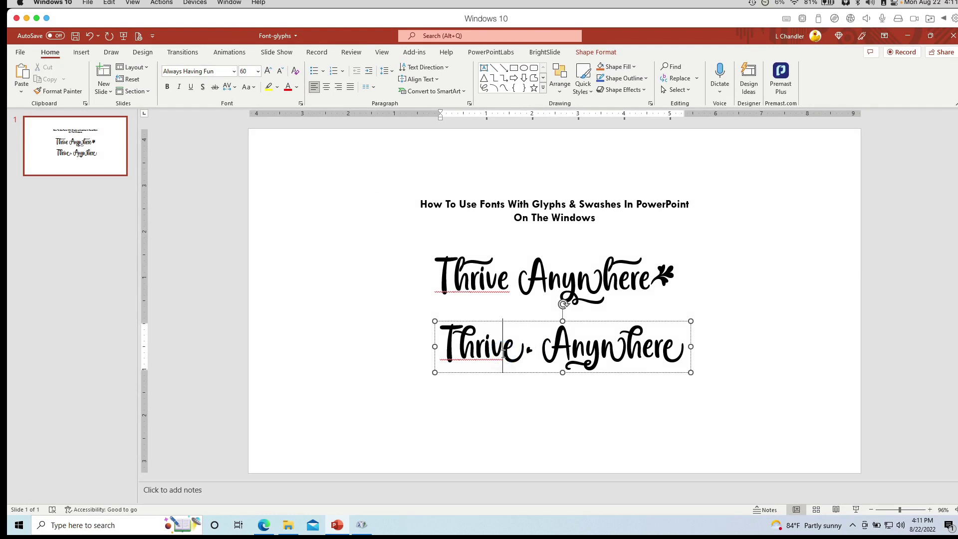
{"action": "double_click", "coordinate": [532, 349]}
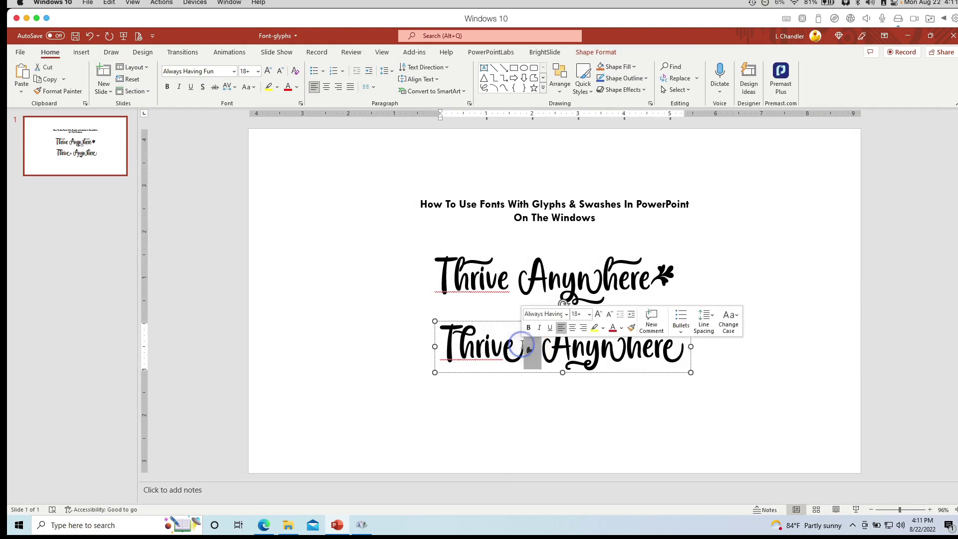
{"action": "left_click", "coordinate": [258, 72]}
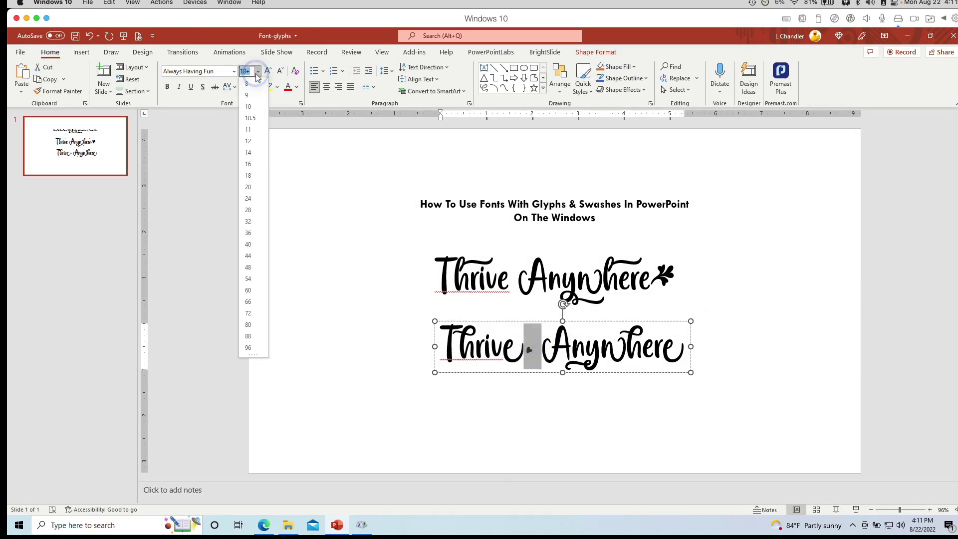
{"action": "left_click", "coordinate": [248, 289]}
{"action": "left_click", "coordinate": [538, 343]}
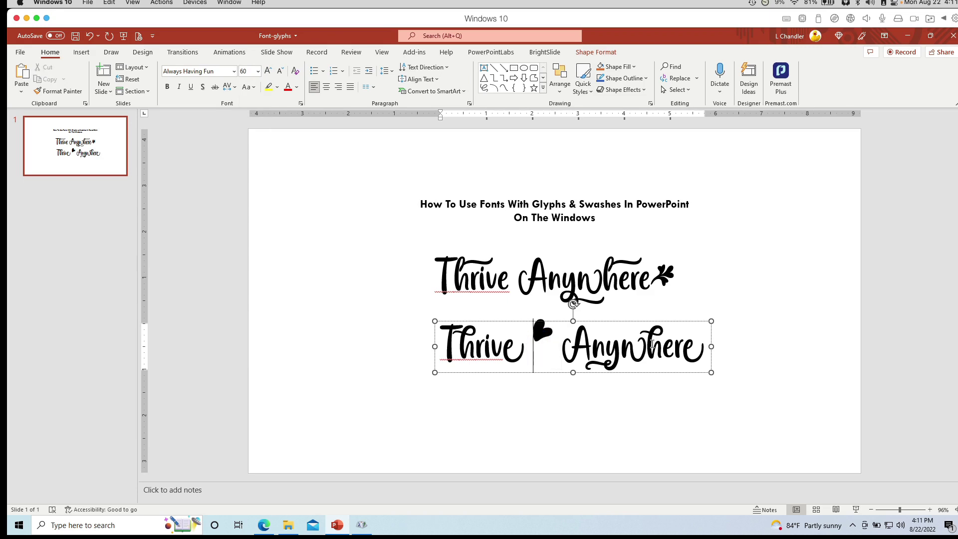
{"action": "key", "text": "BackSpace"}
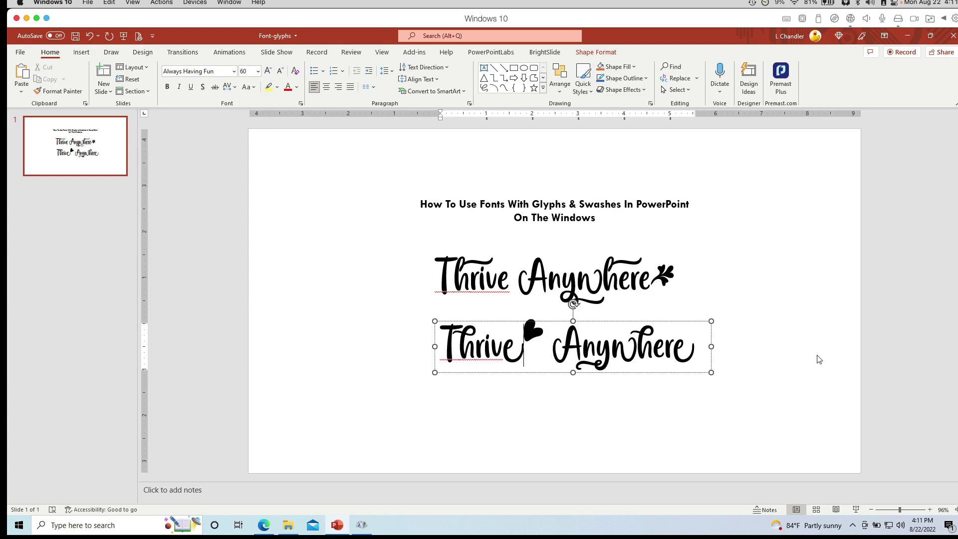
Enlarge the second line's text to 72 pt and widen its text box to fit one row
{"action": "mouse_move", "coordinate": [711, 320]}
{"action": "left_mouse_down"}
{"action": "mouse_move", "coordinate": [735, 310]}
{"action": "mouse_move", "coordinate": [701, 326]}
{"action": "left_mouse_up"}
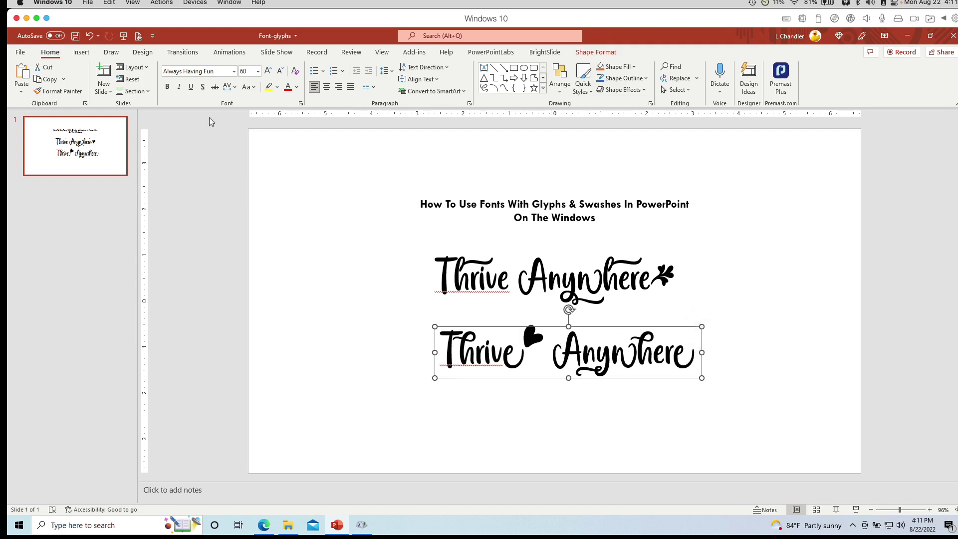
{"action": "left_click", "coordinate": [267, 71]}
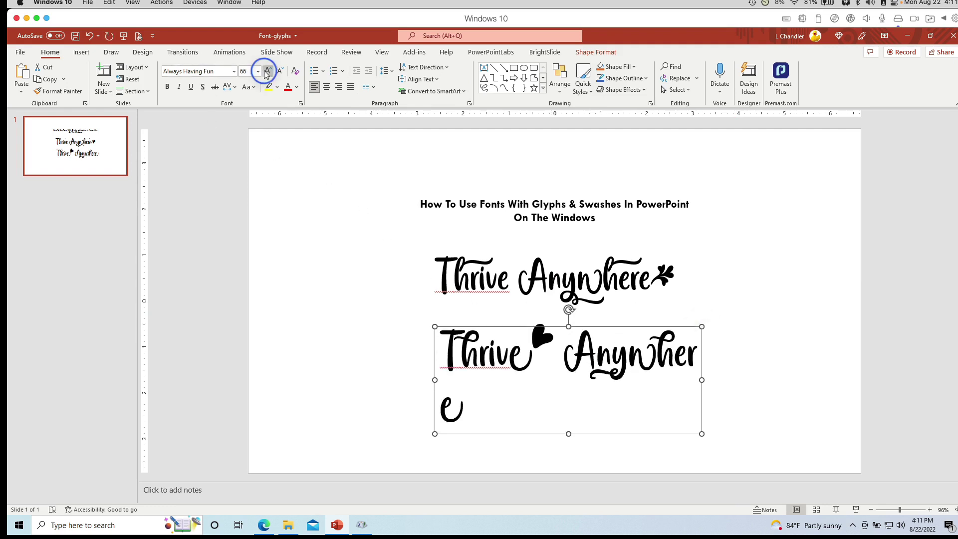
{"action": "left_click", "coordinate": [268, 71]}
{"action": "left_click_drag", "start_coordinate": [703, 385], "coordinate": [809, 368]}
Shrink the heart glyph between the words down to 54 pt
{"action": "left_click_drag", "start_coordinate": [572, 340], "coordinate": [542, 340]}
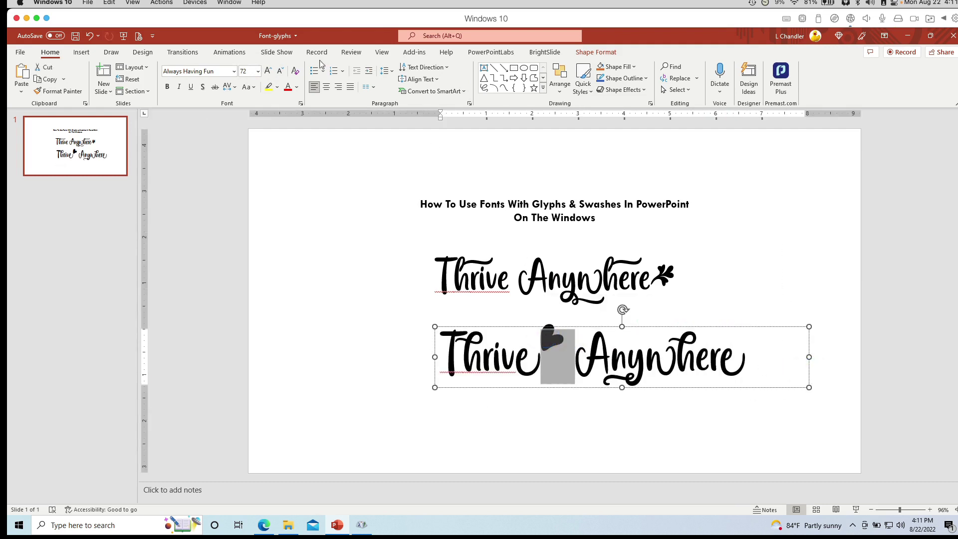
{"action": "left_click", "coordinate": [281, 71]}
{"action": "left_click", "coordinate": [281, 71]}
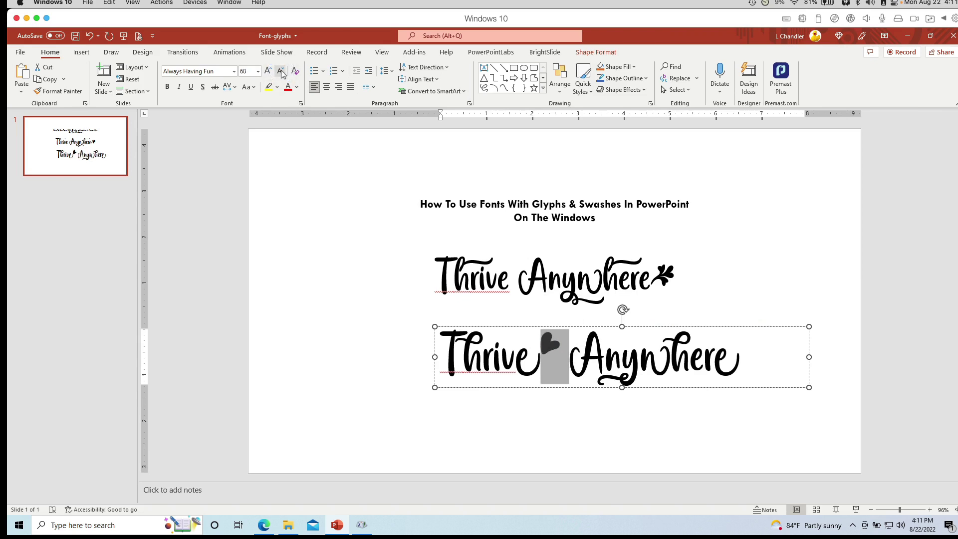
{"action": "left_click", "coordinate": [281, 71]}
Move the second 'Thrive Anywhere' text box further left on the slide
{"action": "left_click", "coordinate": [773, 429]}
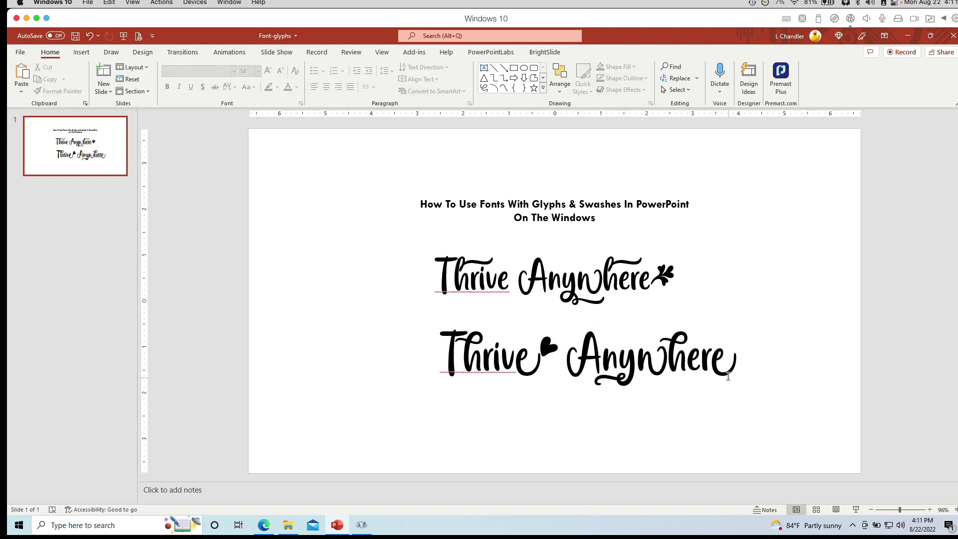
{"action": "left_click", "coordinate": [710, 352]}
{"action": "left_click_drag", "start_coordinate": [739, 327], "coordinate": [688, 321]}
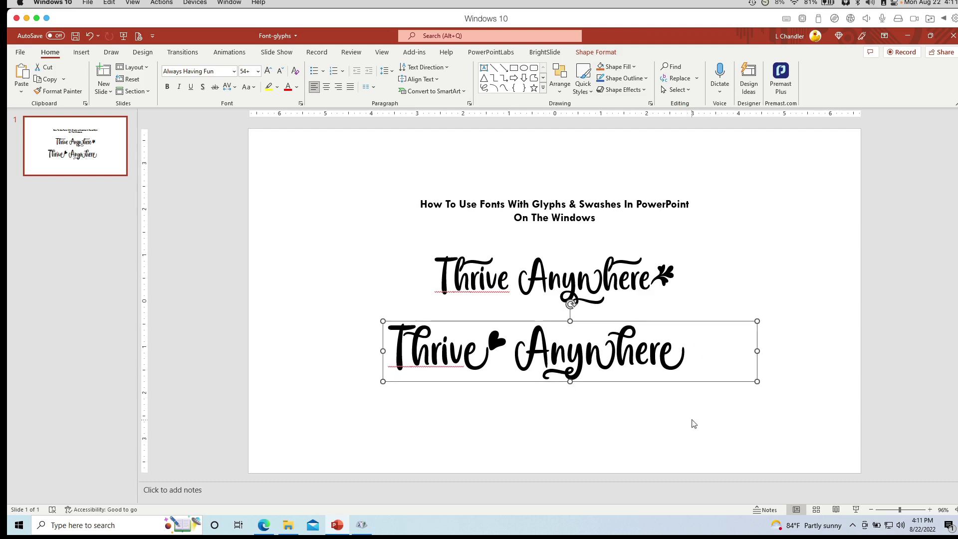